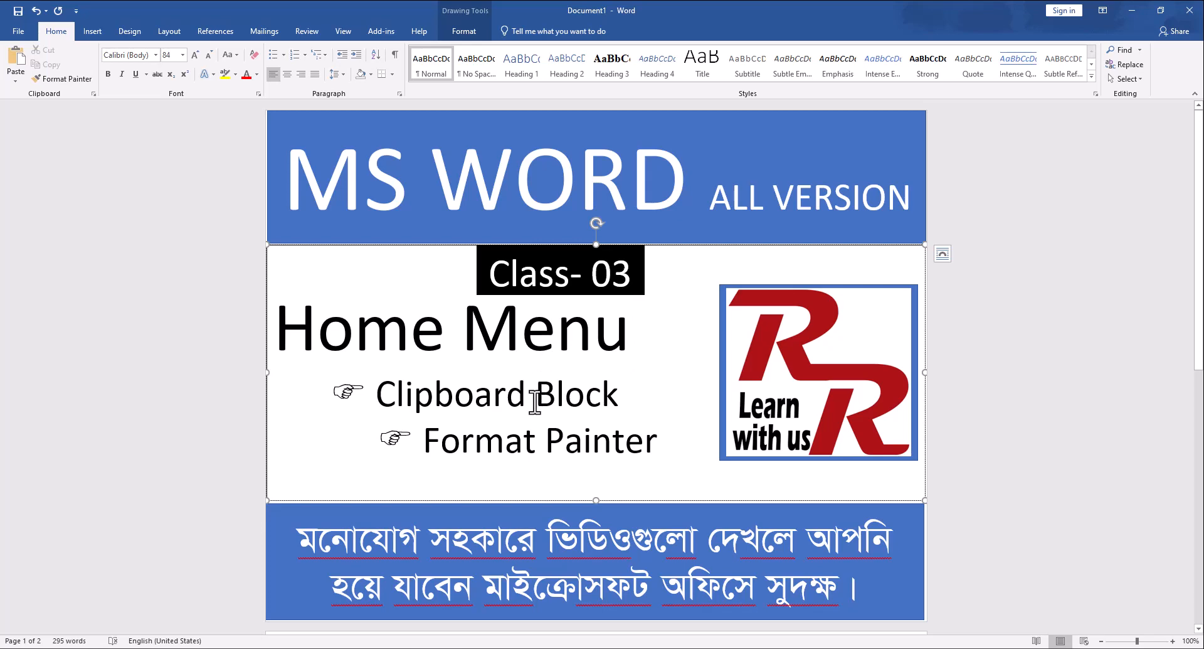
Step: Colour the "Introduction" heading of the essay on page 2 red
click(535, 395)
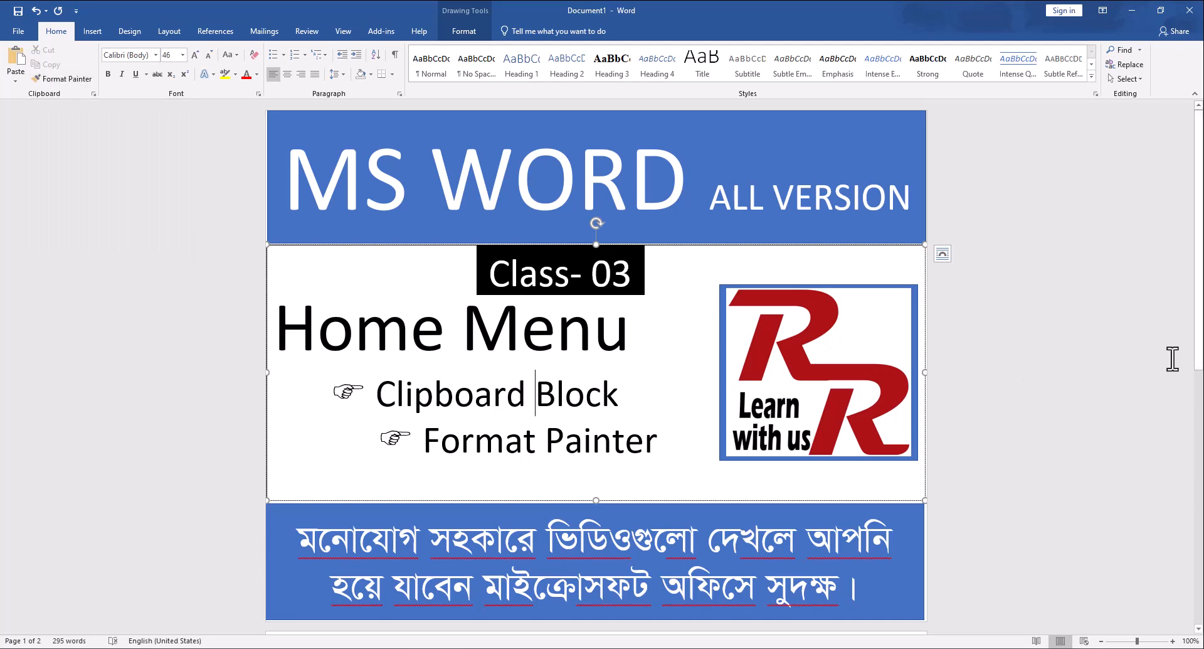
click(1202, 322)
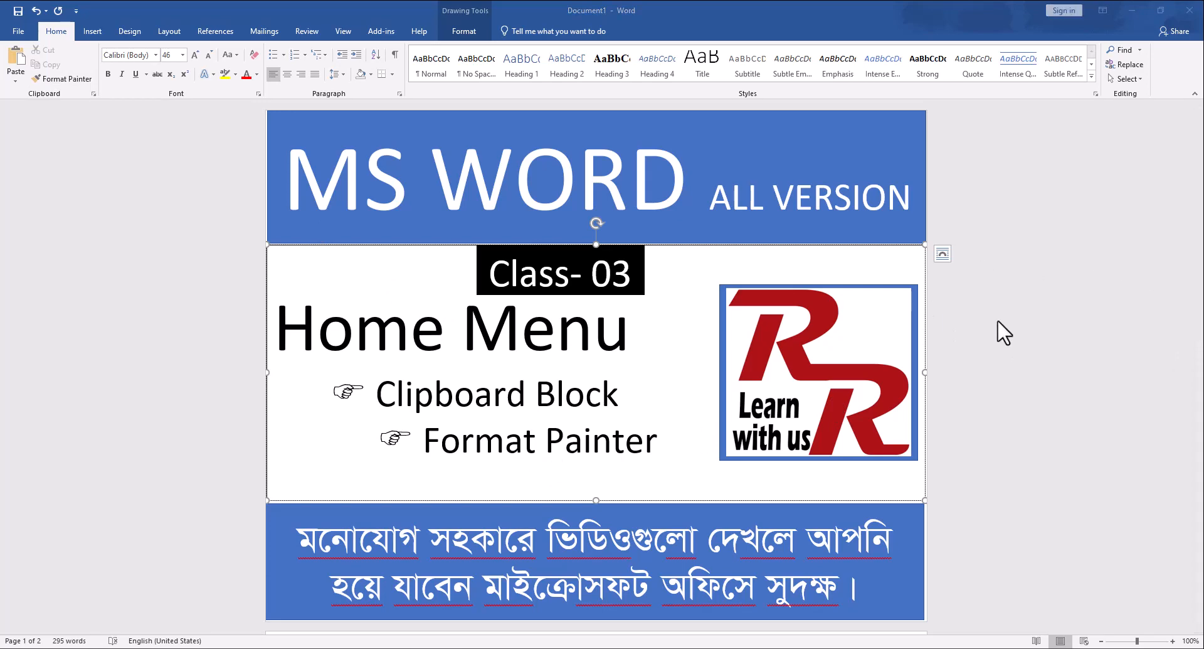
scroll(833, 414, down, 10)
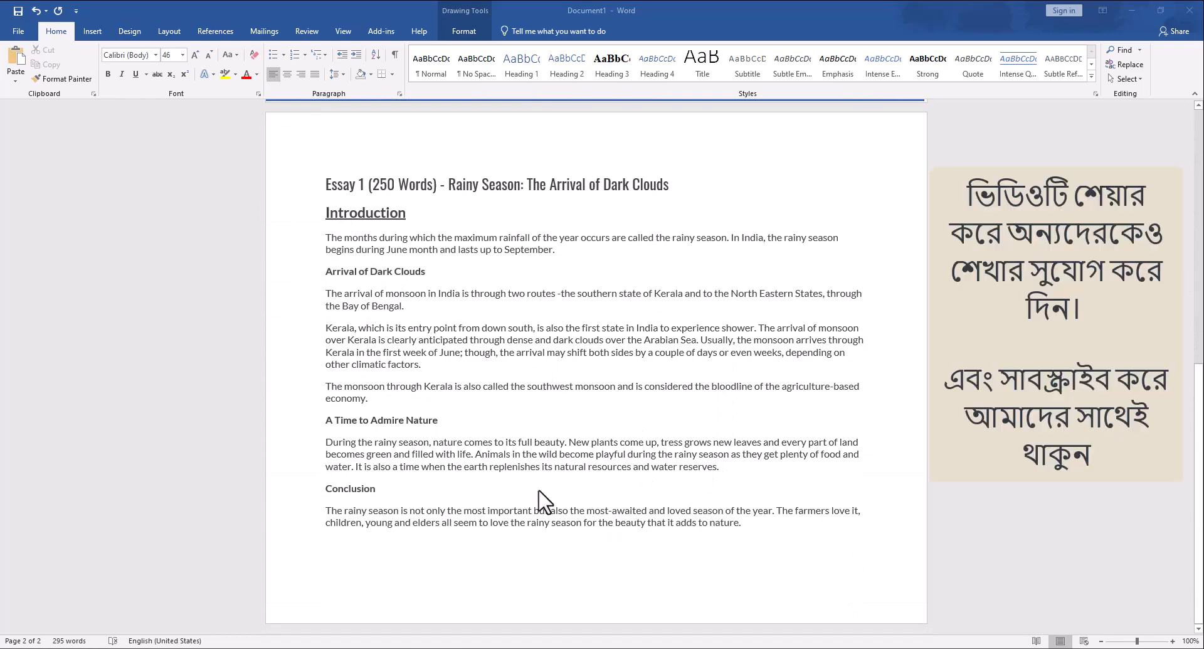
click(381, 213)
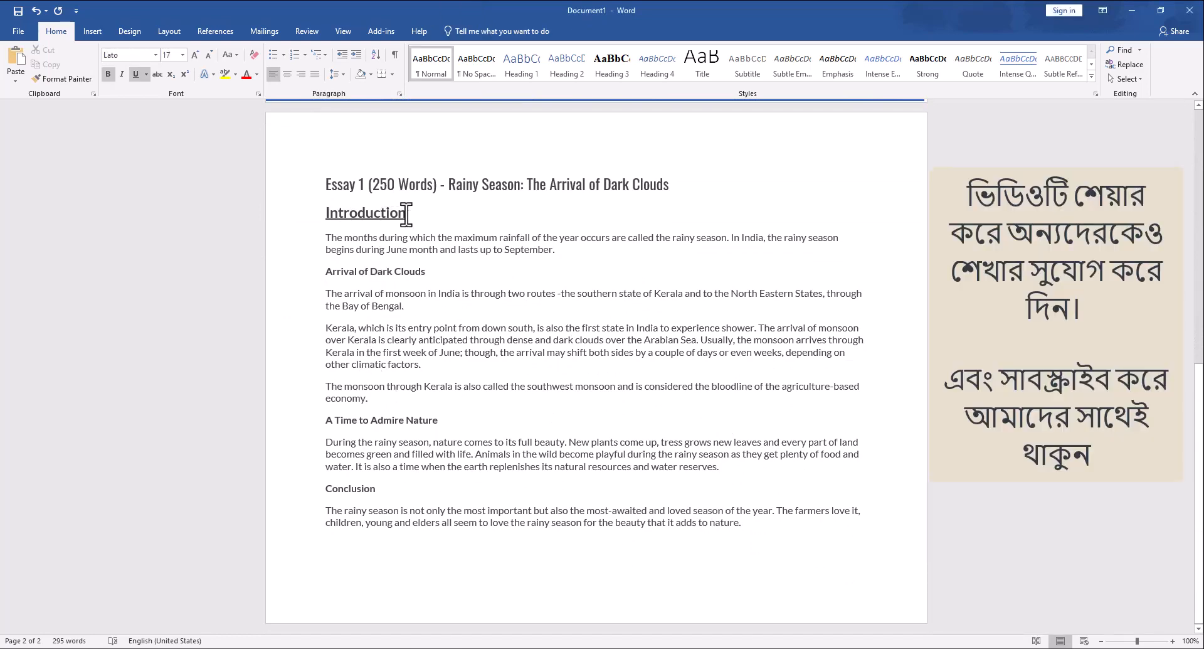
drag(404, 213, 325, 212)
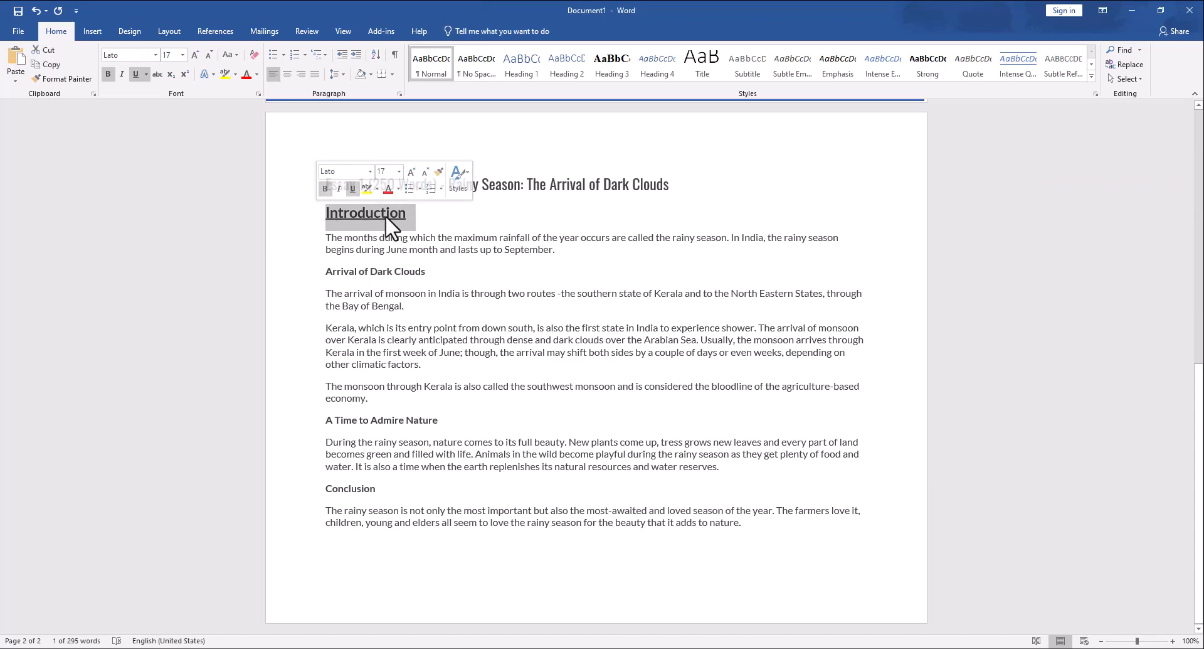
click(256, 74)
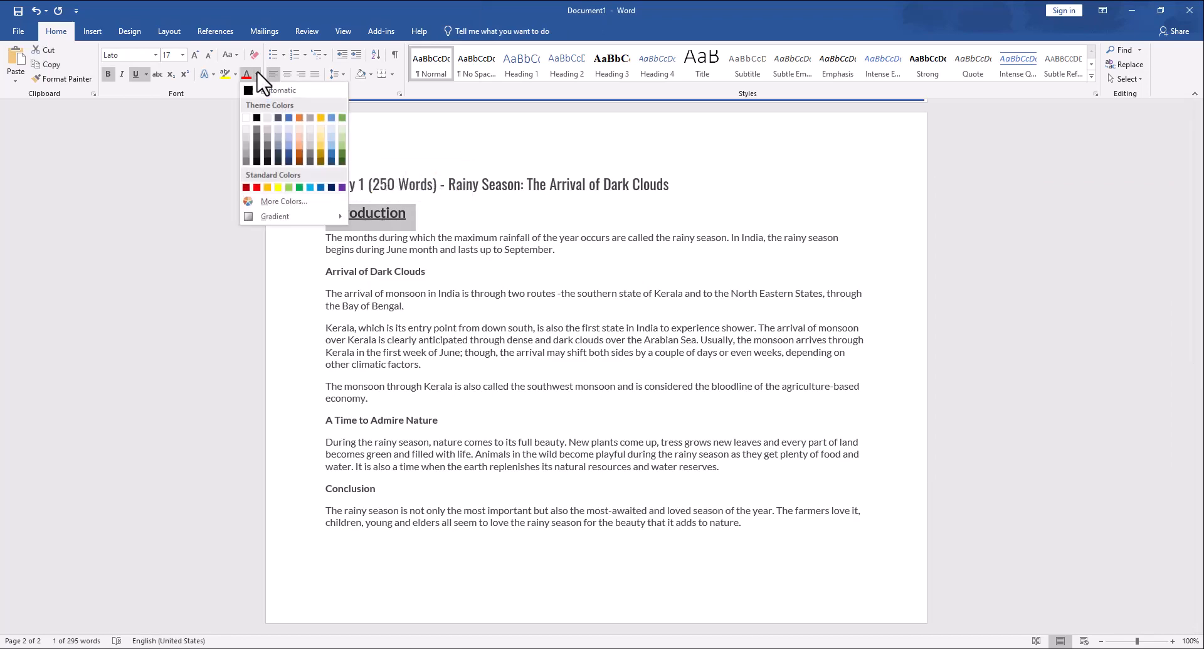
click(256, 187)
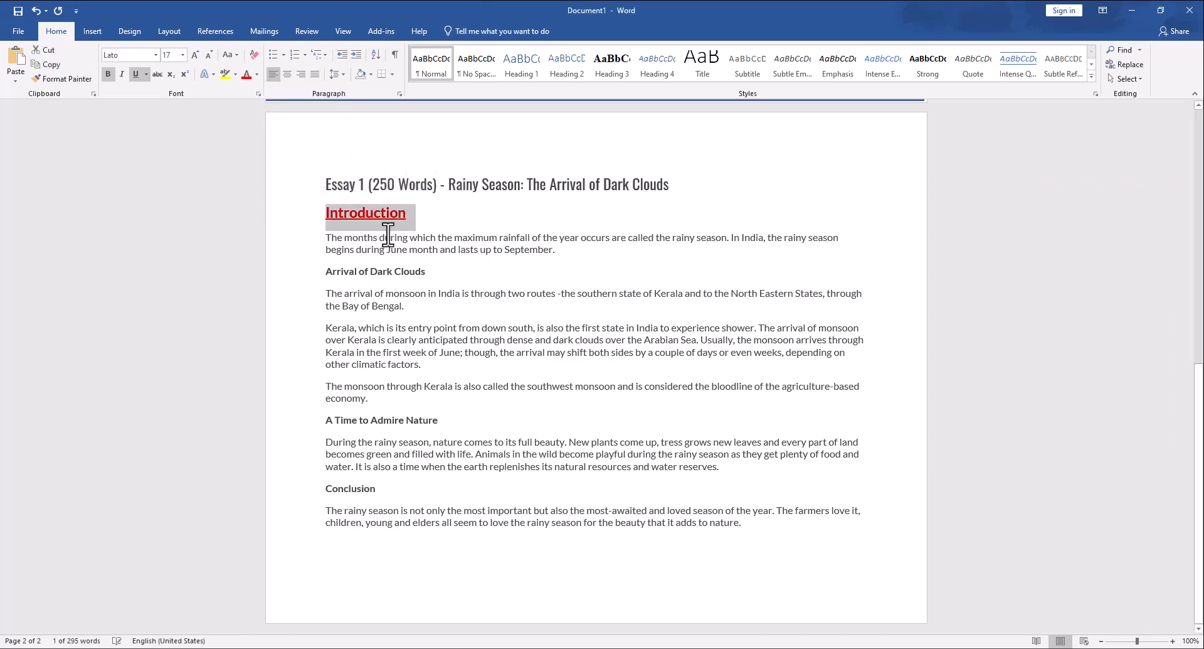
click(390, 216)
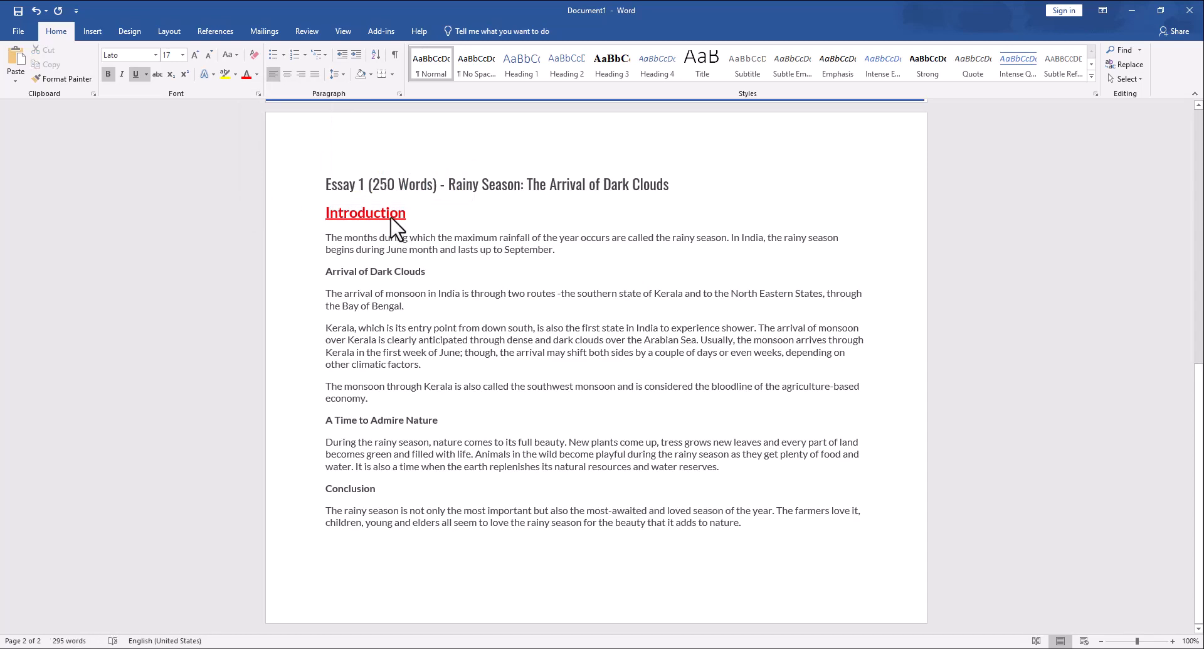
Step: Format the "Arrival of Dark Clouds" heading manually with font size 18, underline and red font colour
click(373, 272)
click(371, 215)
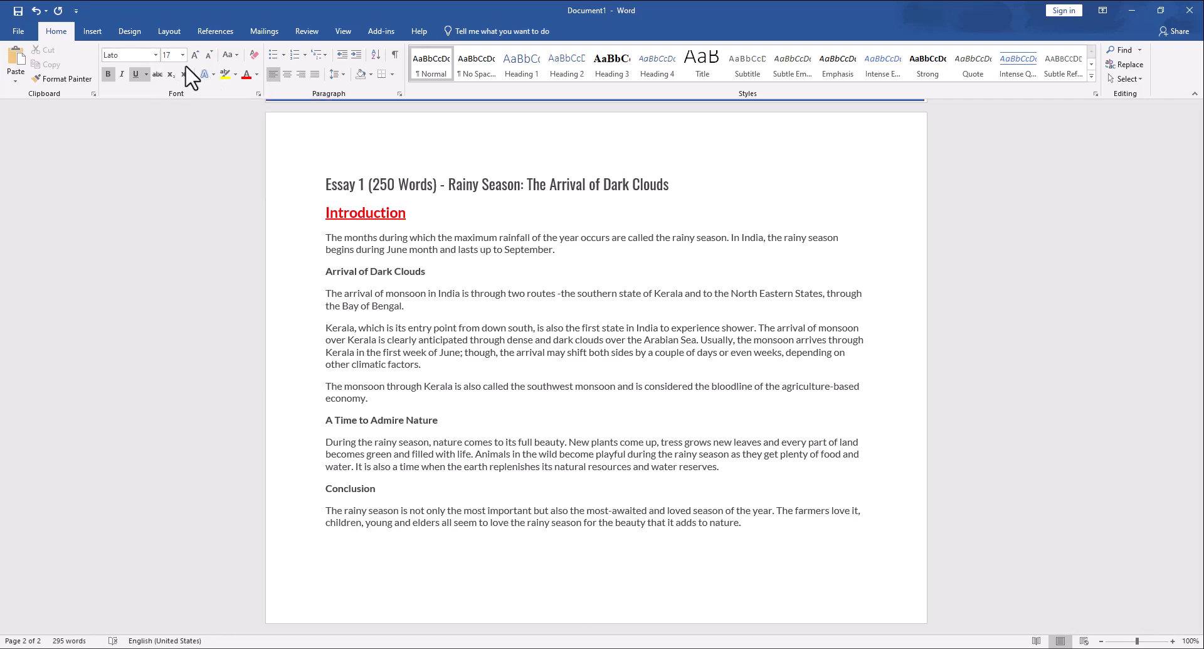
click(381, 281)
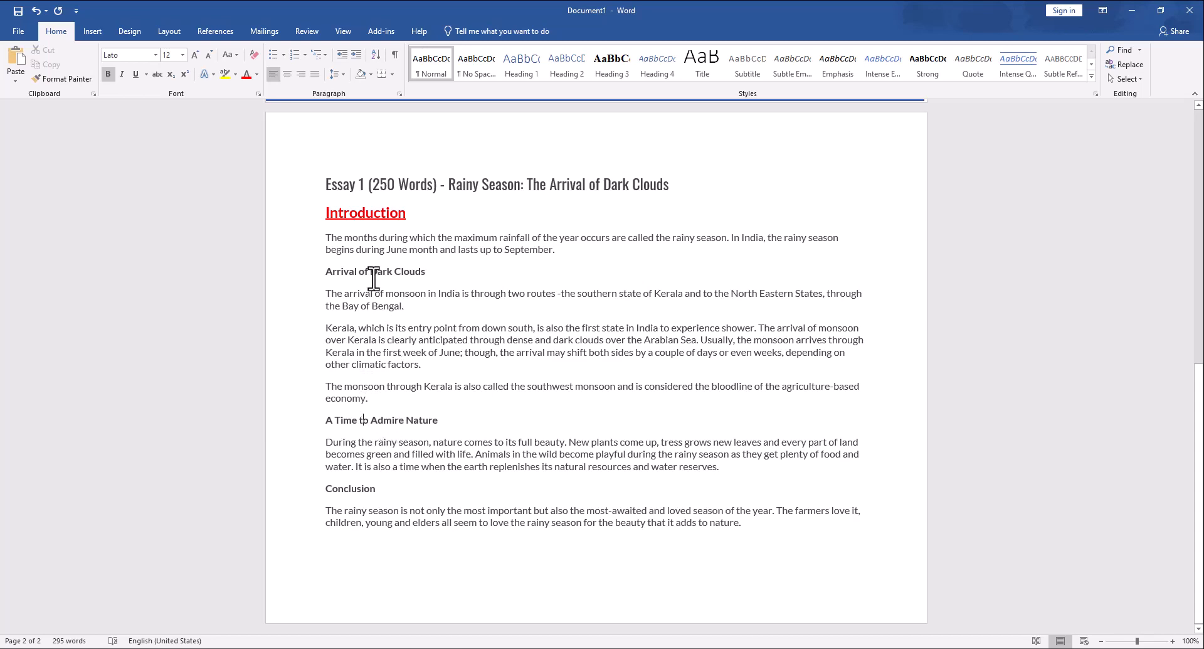
drag(325, 271, 426, 275)
click(182, 54)
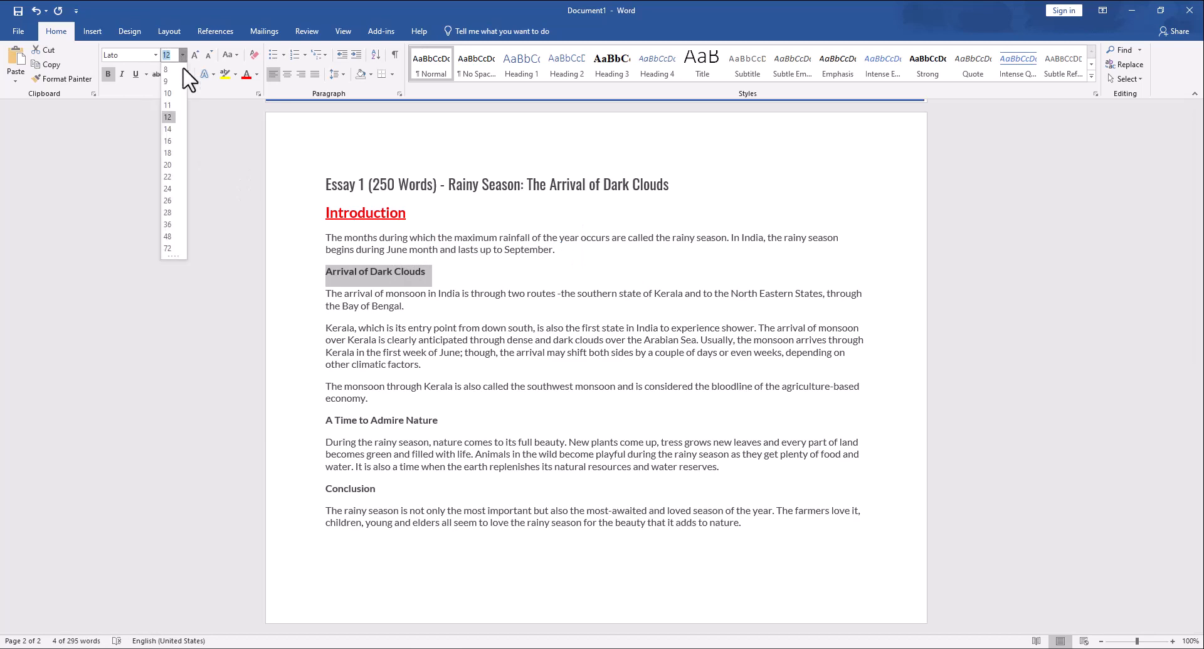
click(170, 152)
click(136, 74)
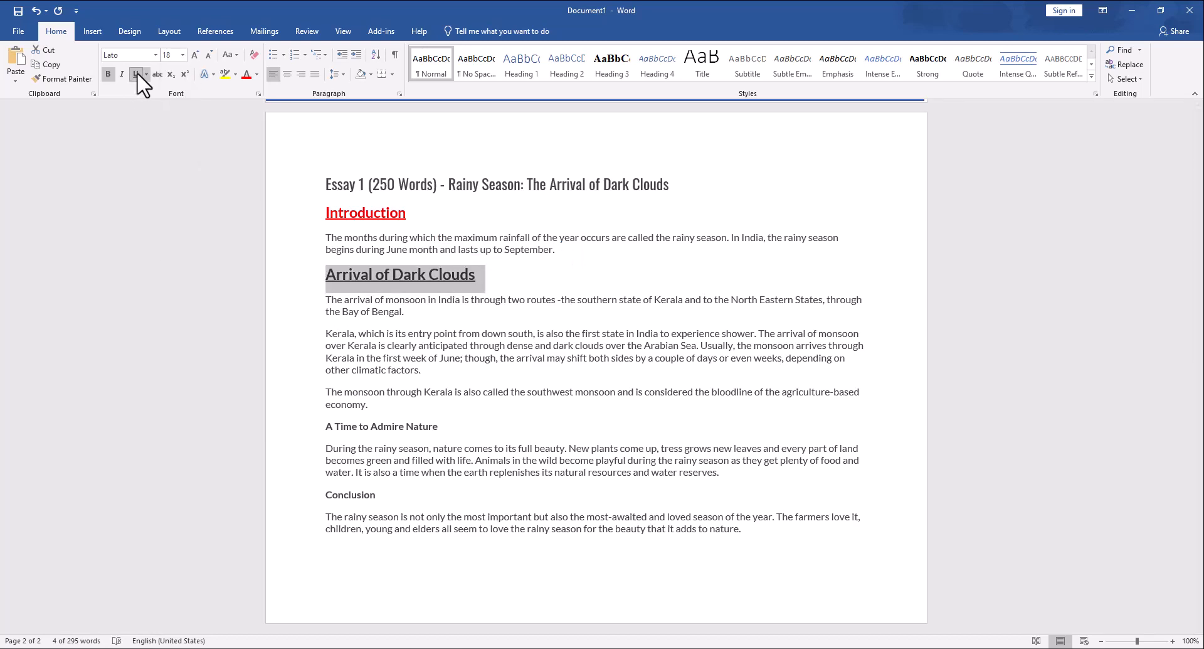
click(247, 75)
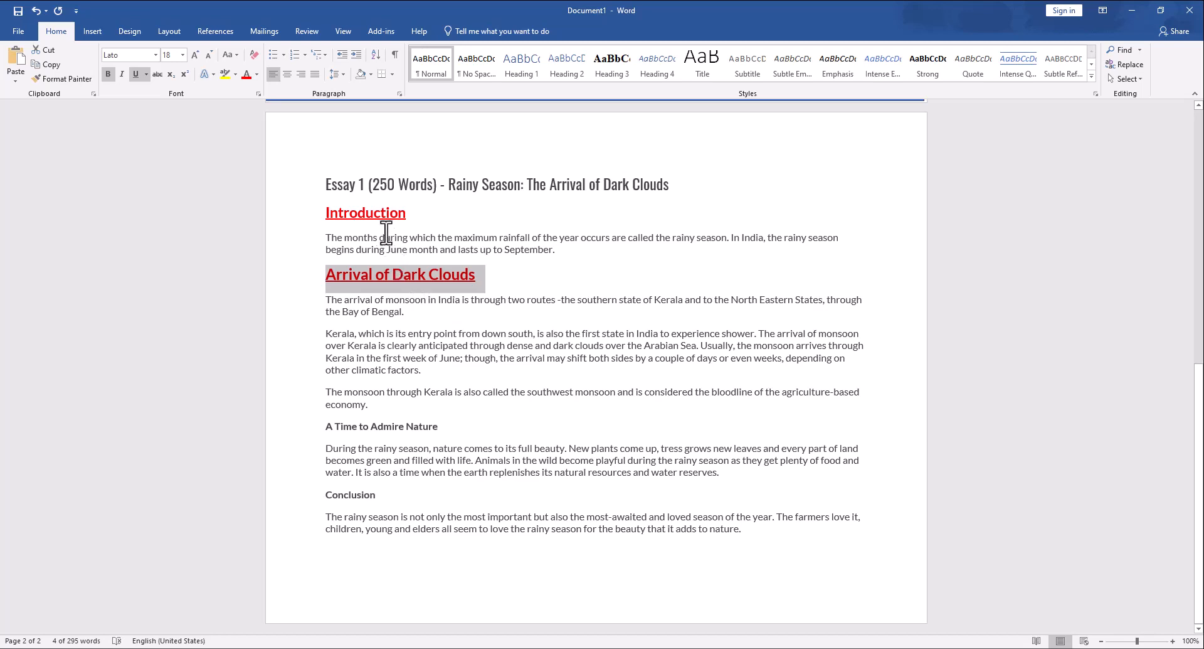
Step: Copy the "Introduction" heading's formatting onto the "Arrival of Dark Clouds" heading with Format Painter
click(384, 212)
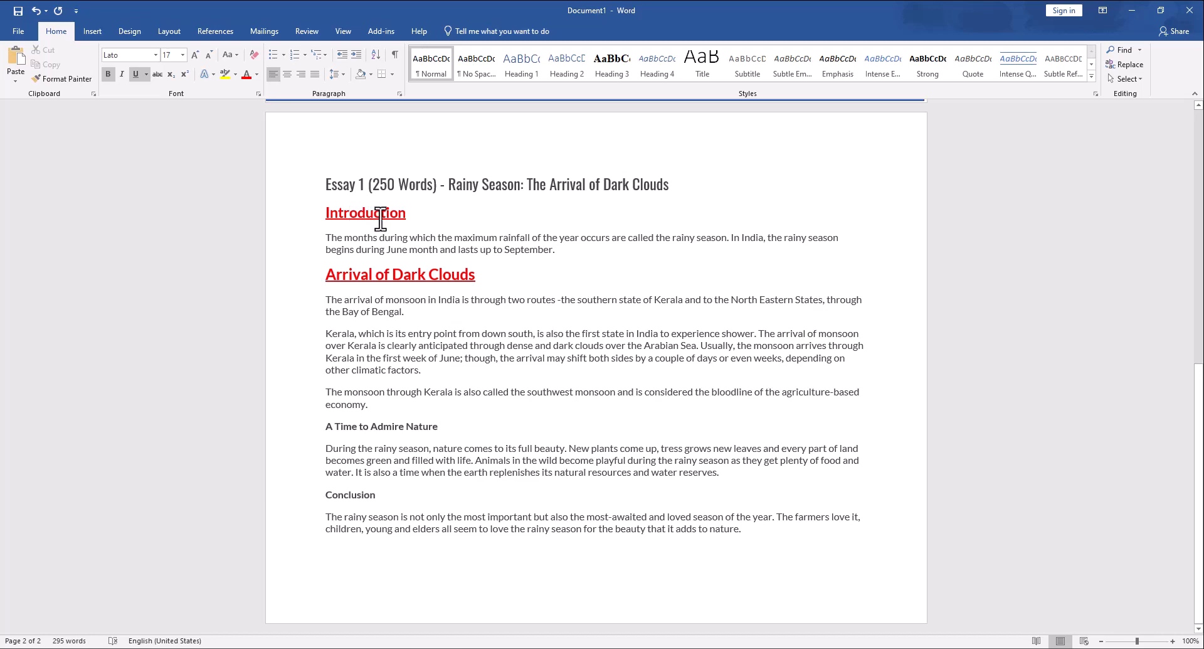
click(66, 78)
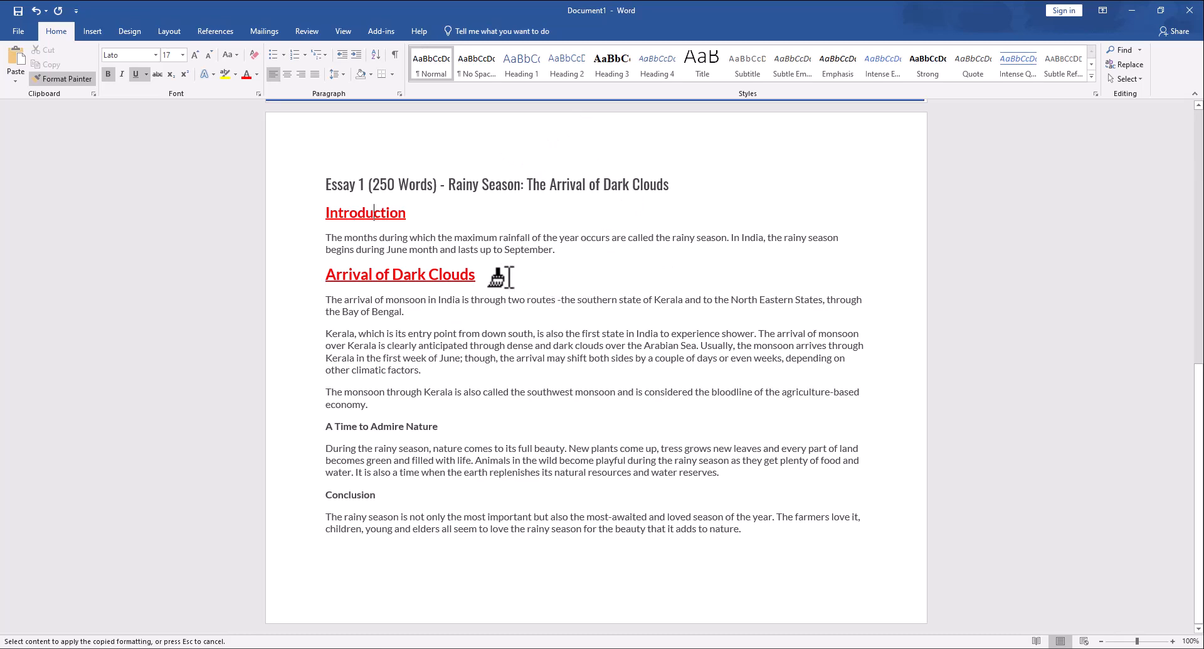
drag(480, 276, 326, 278)
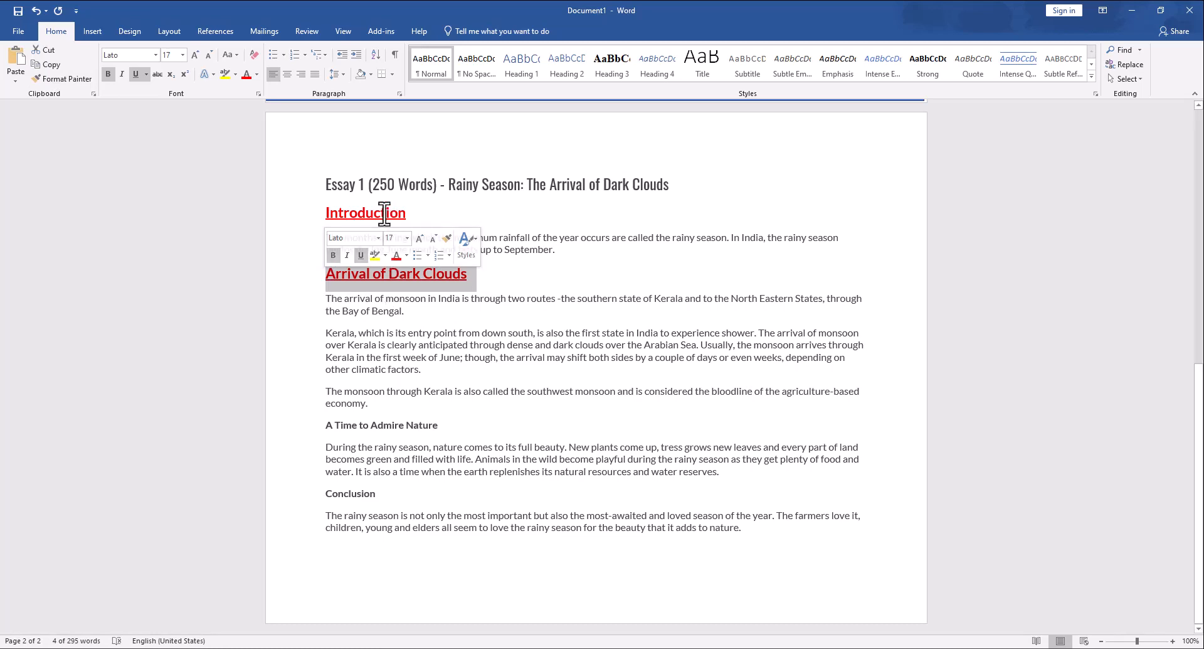
click(384, 213)
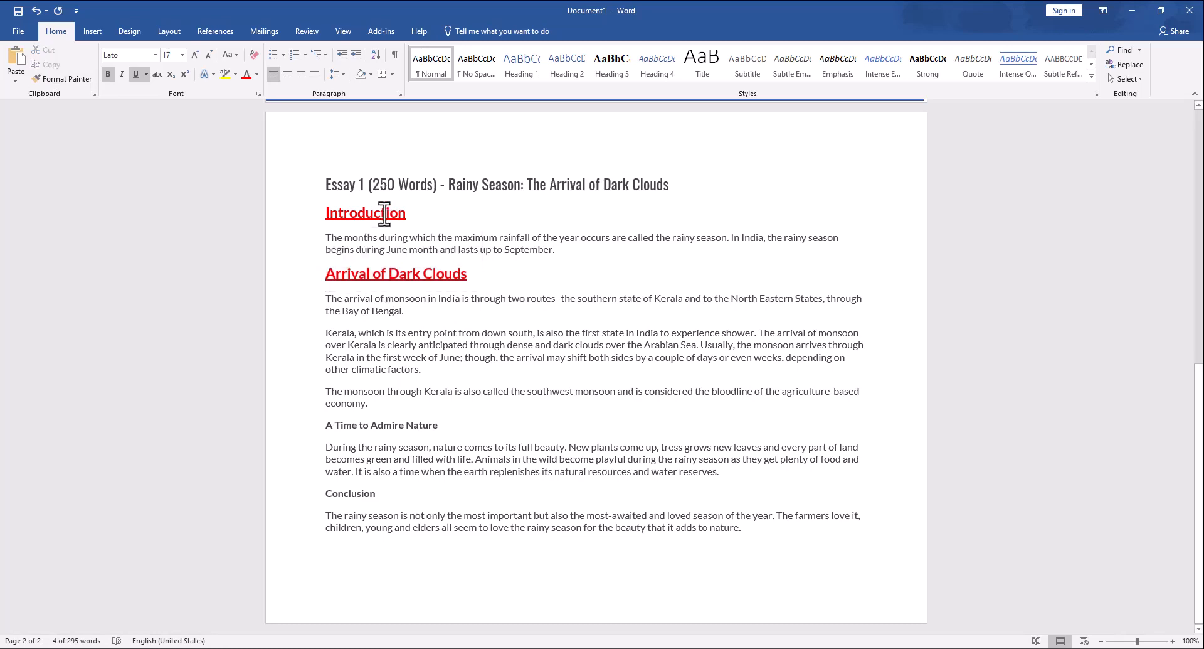
click(414, 274)
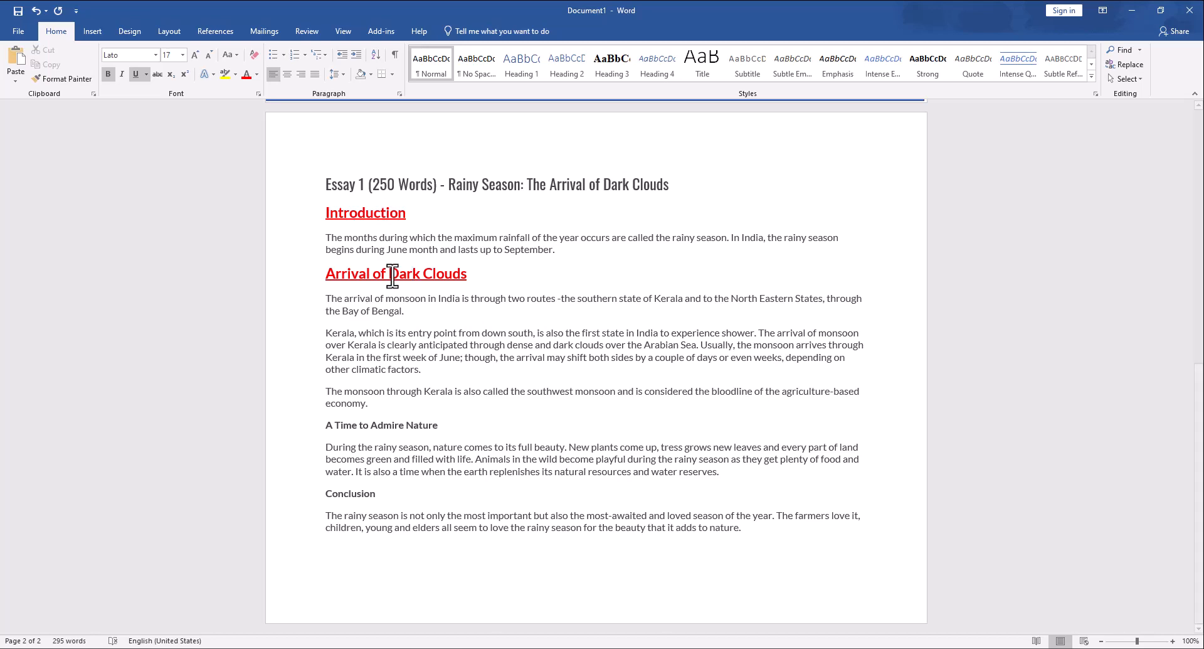
Step: Copy the "Arrival of Dark Clouds" heading's formatting onto "A Time to Admire Nature" with Format Painter
click(382, 213)
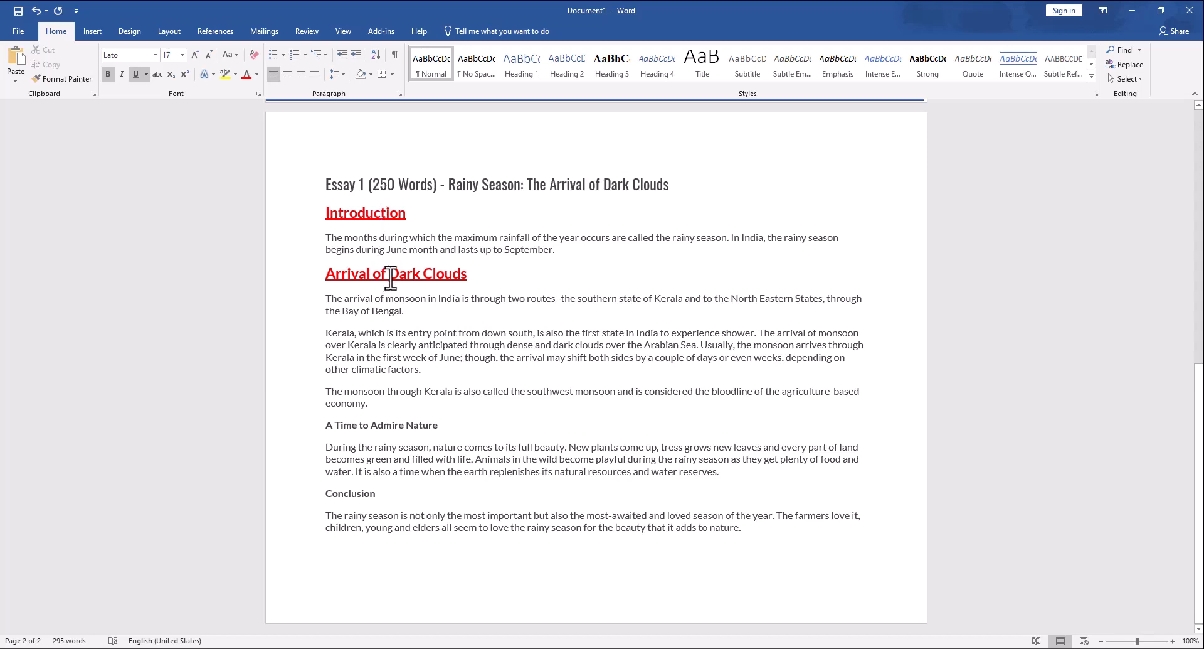
click(389, 276)
click(81, 81)
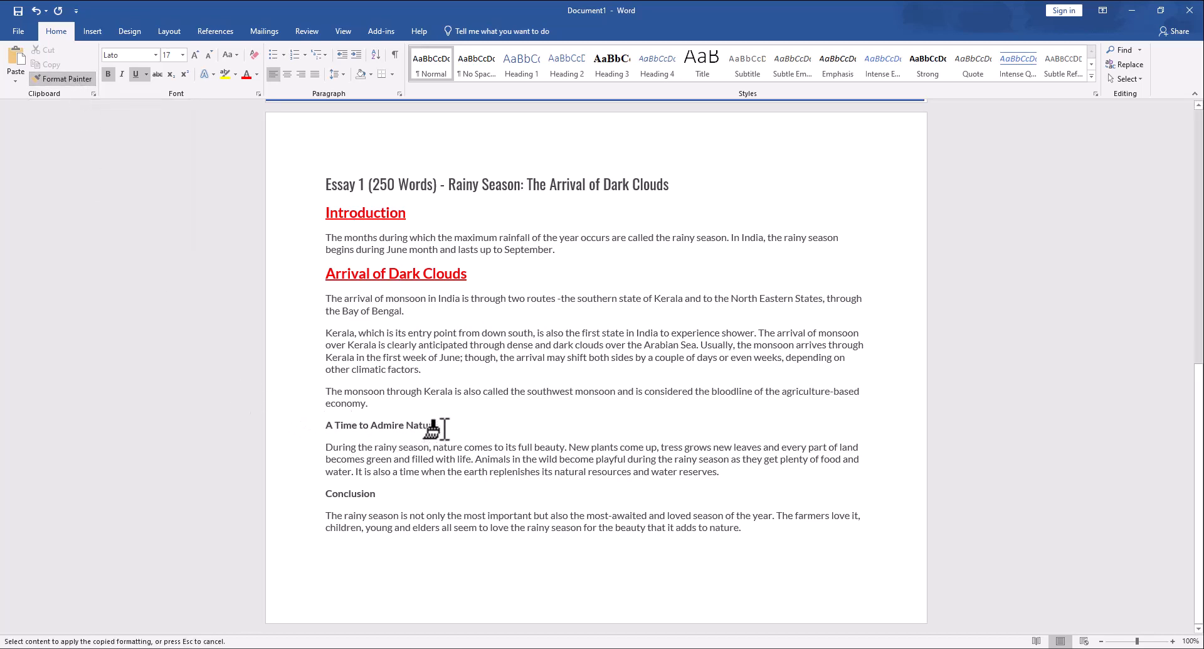
drag(438, 426, 324, 426)
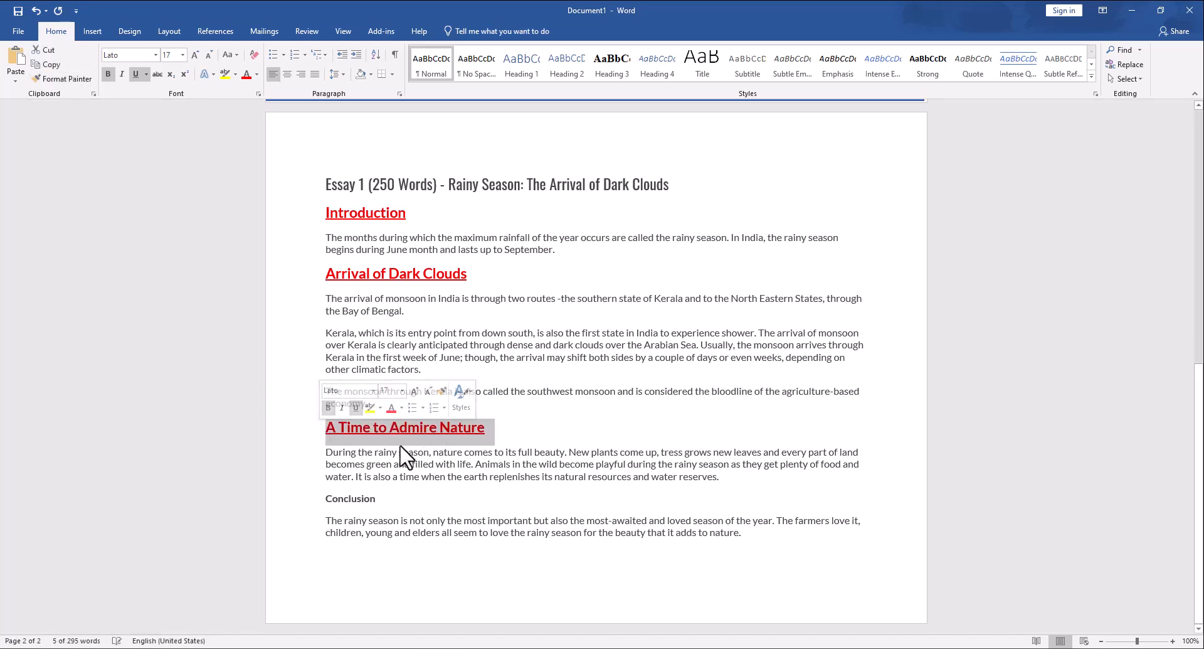
Step: Use Format Painter continuously to apply the "A Time to Admire Nature" formatting to "Conclusion", the essay title and the Kerala paragraph's text through "Arabian"
click(437, 432)
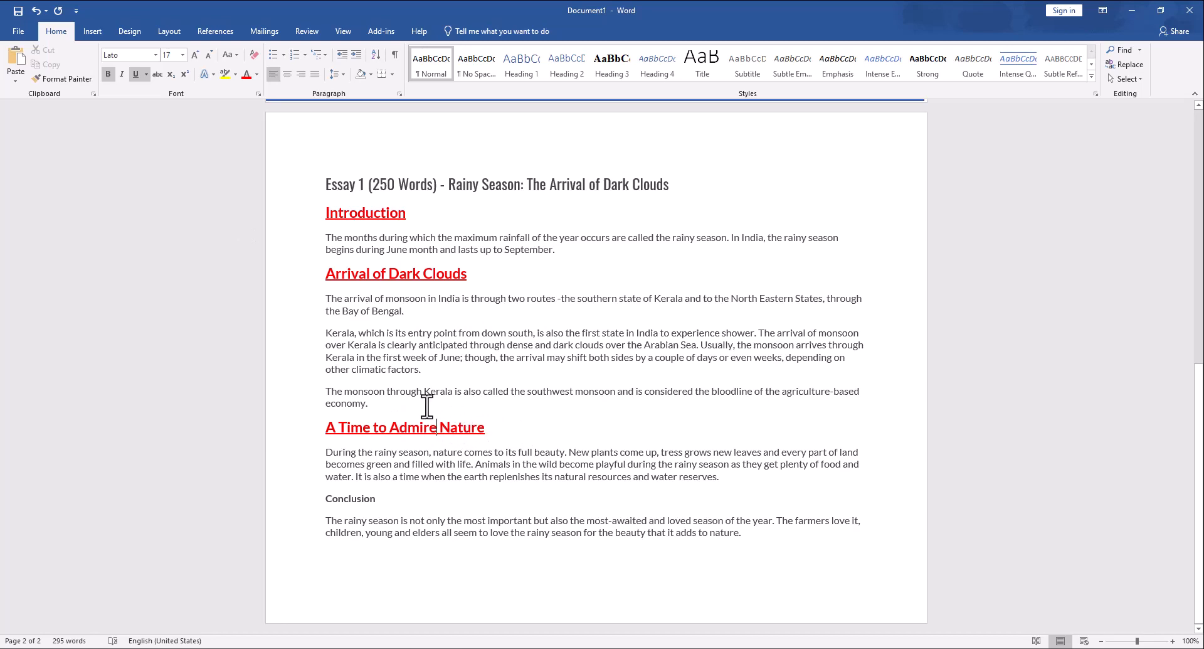
click(66, 77)
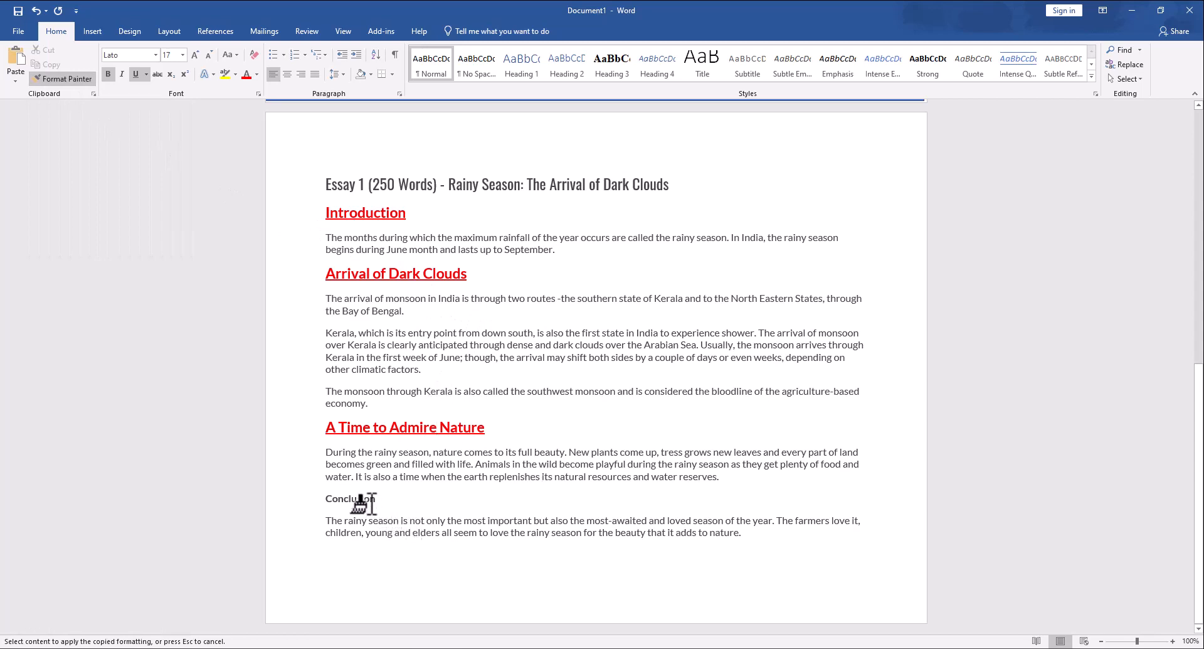
drag(383, 499, 324, 500)
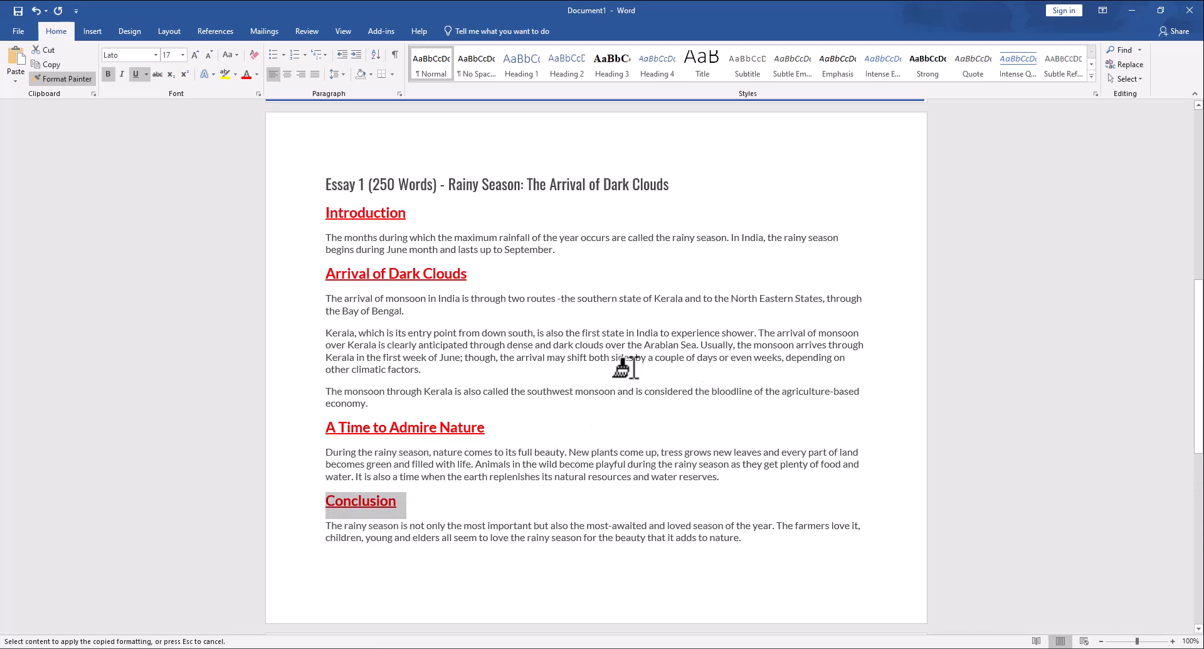
click(675, 187)
drag(533, 186, 297, 188)
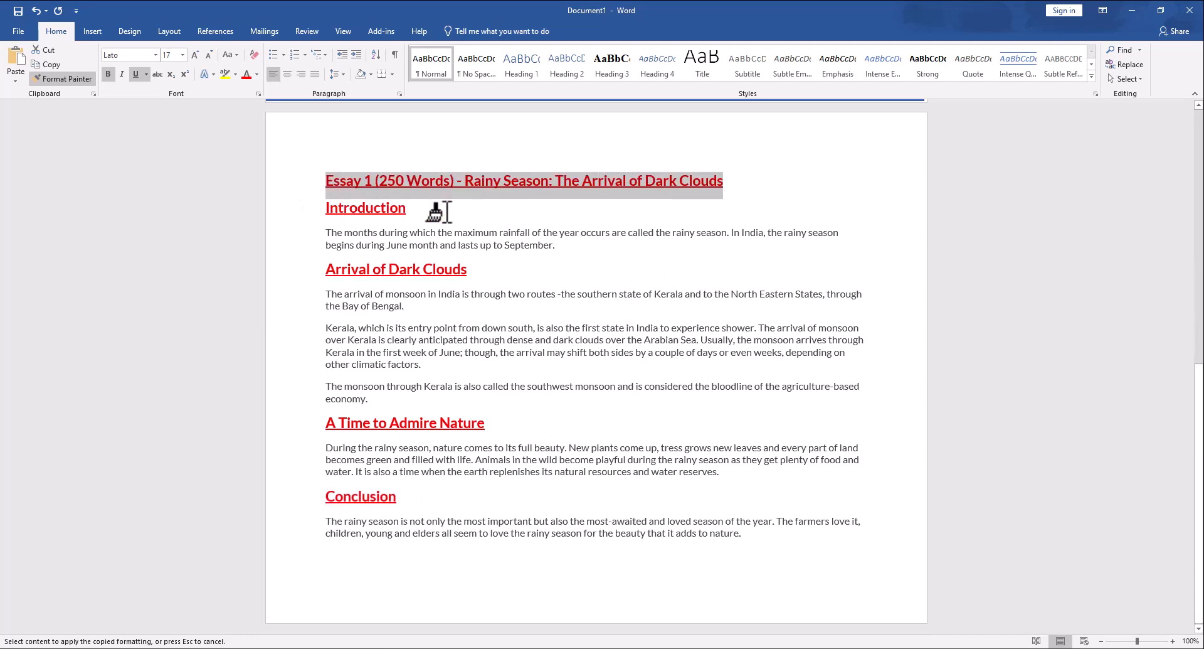
drag(326, 328, 671, 339)
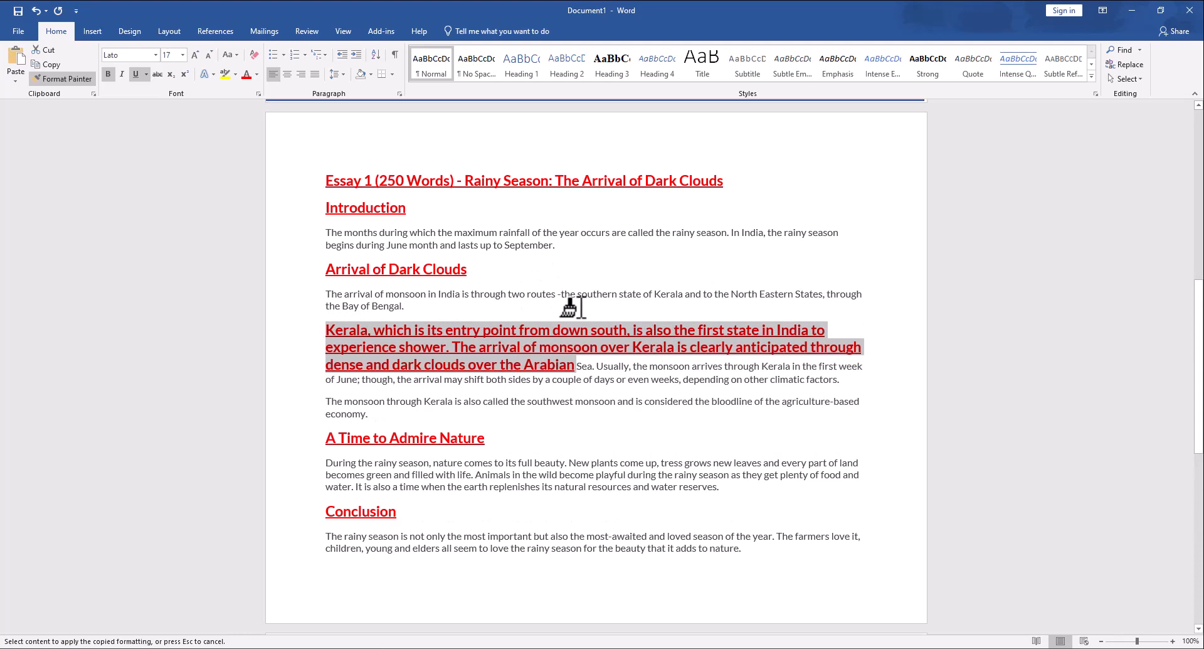
click(70, 78)
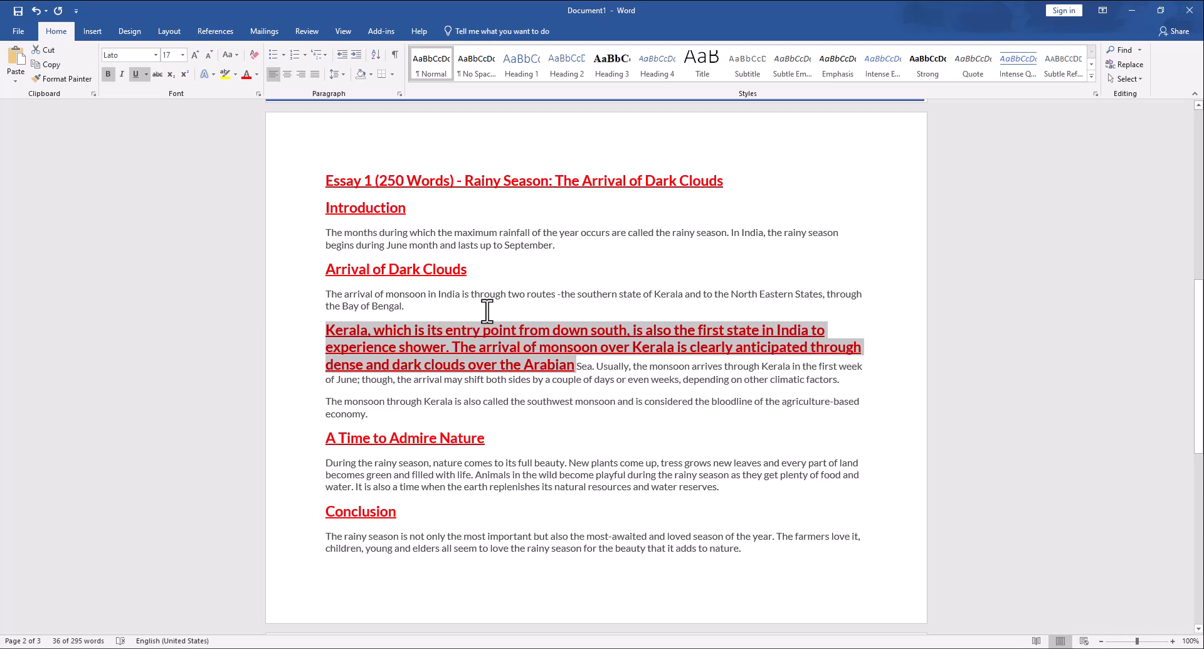
Step: Use Format Painter continuously to apply the "Introduction" formatting to the other section headings and the Kerala paragraph's text through "Kerala in the first week"
scroll(496, 451, down, 1)
click(497, 432)
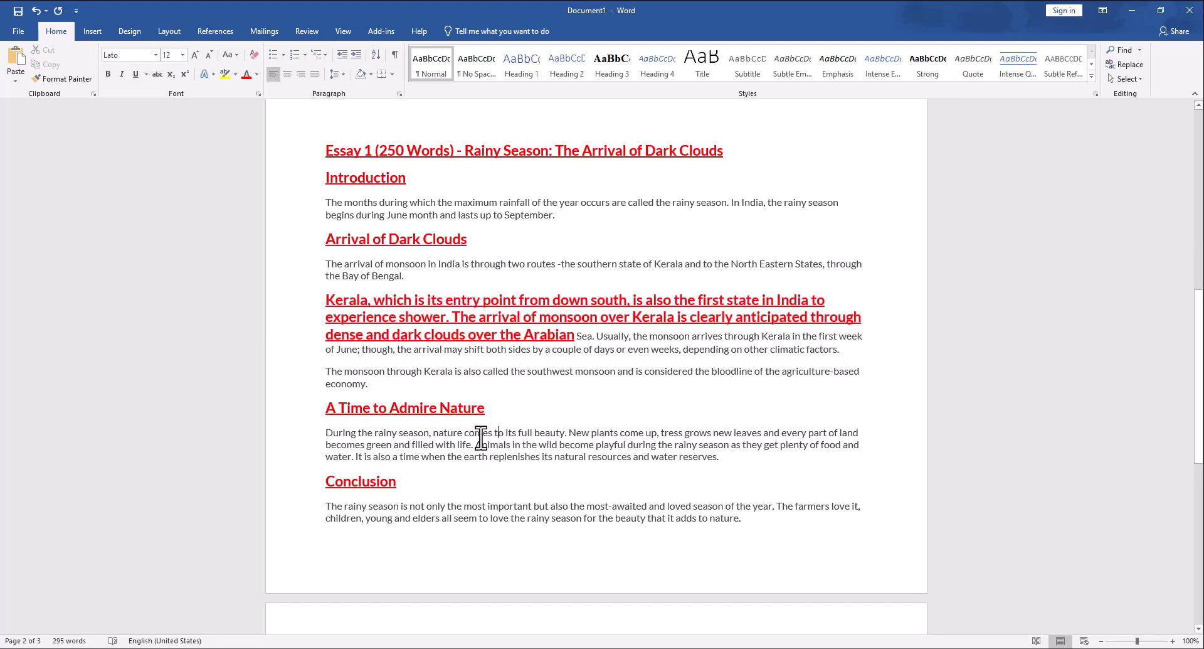
click(412, 239)
click(385, 178)
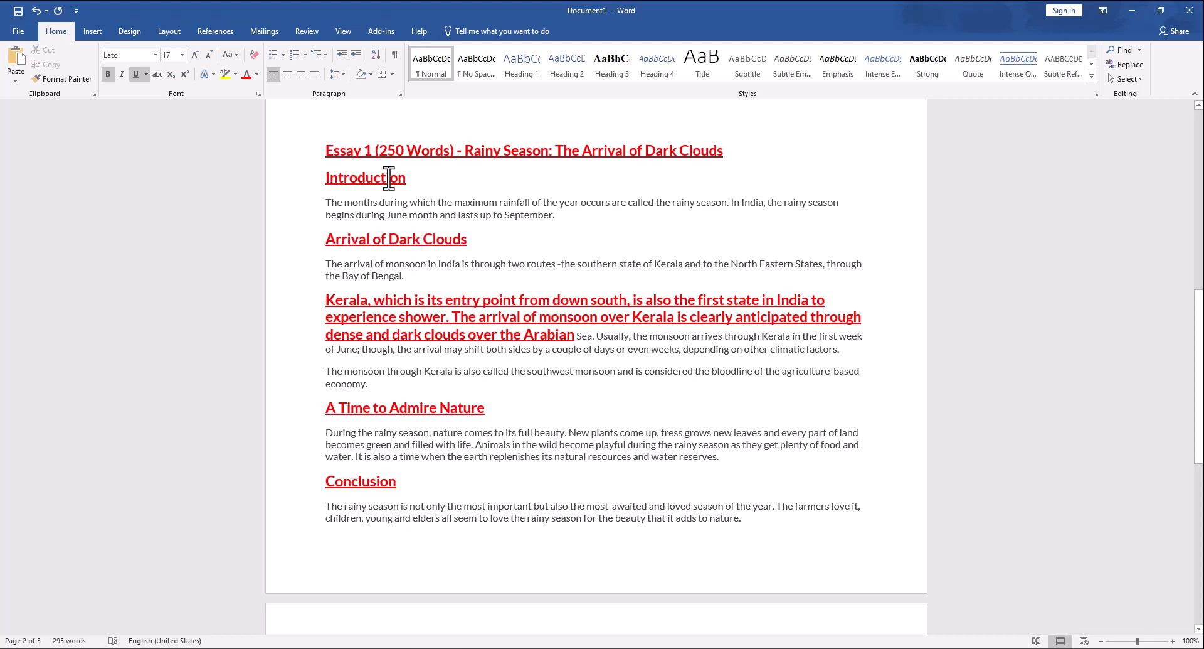
click(54, 78)
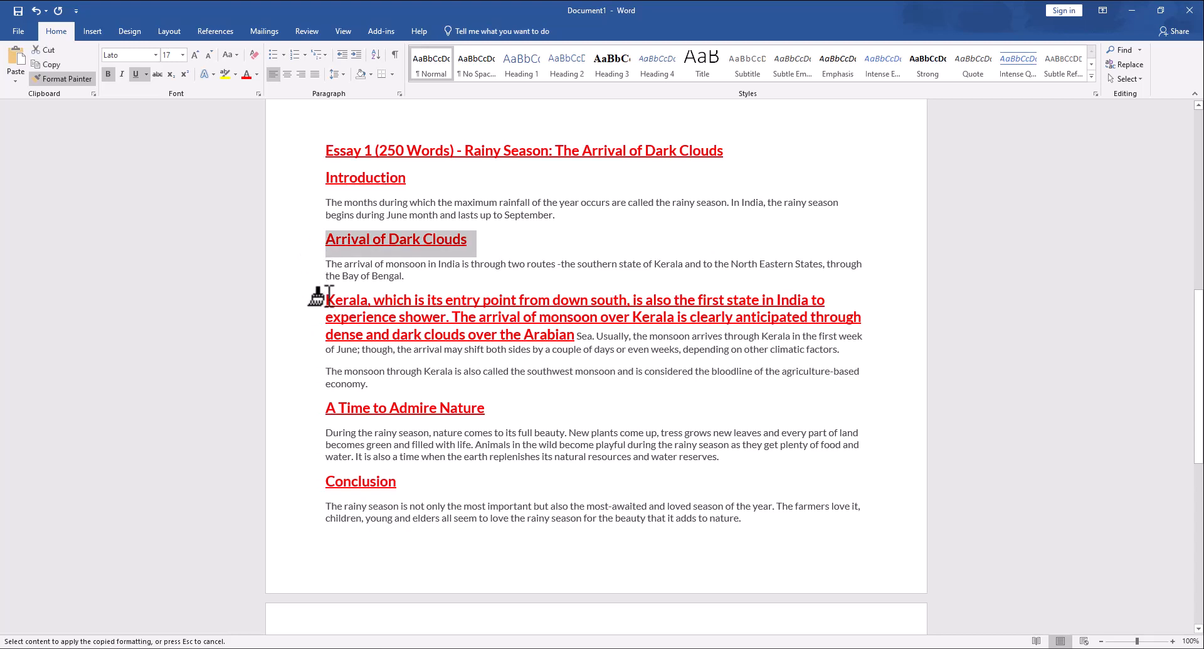
drag(301, 301, 303, 354)
click(305, 429)
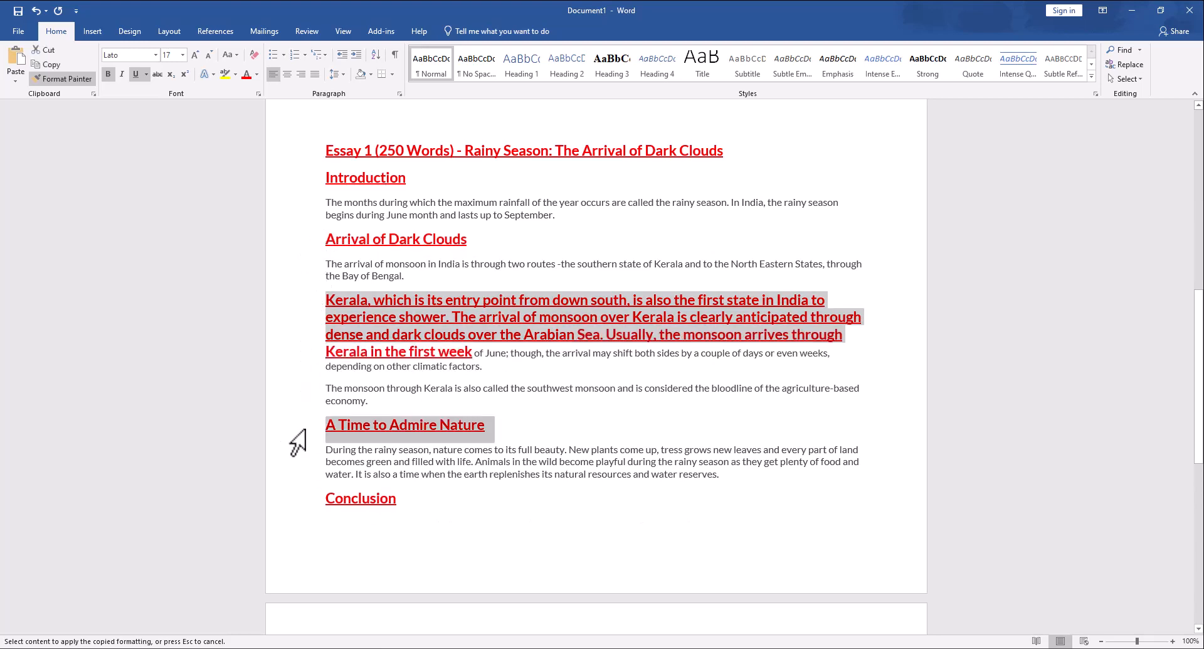
click(312, 501)
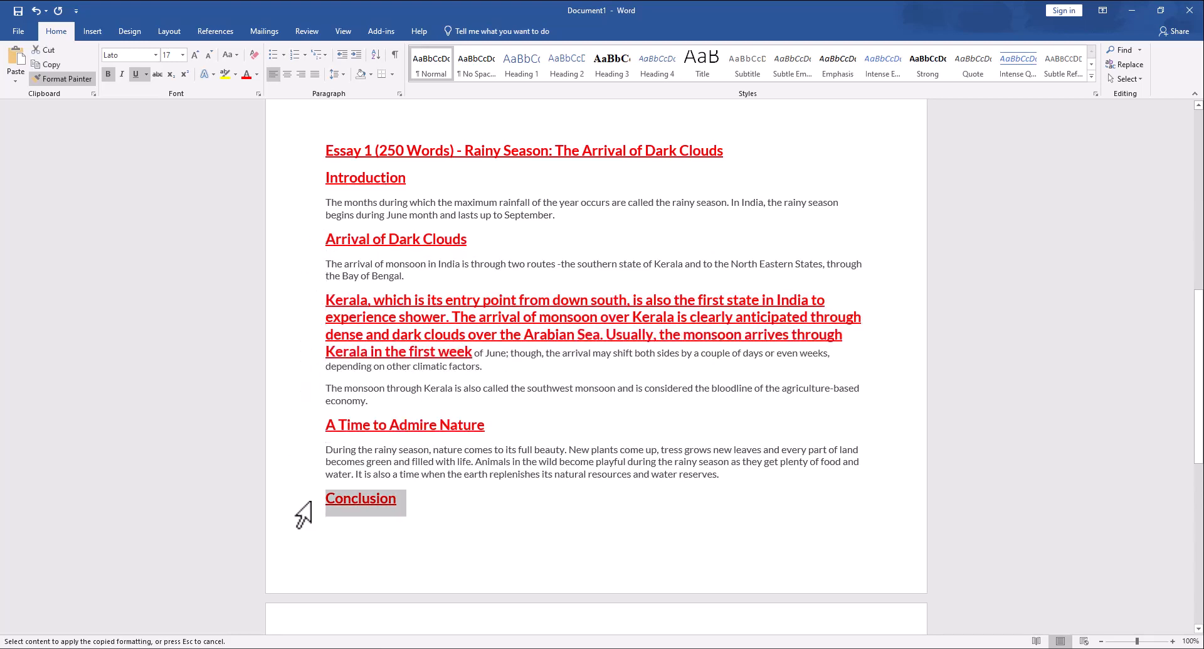
click(71, 83)
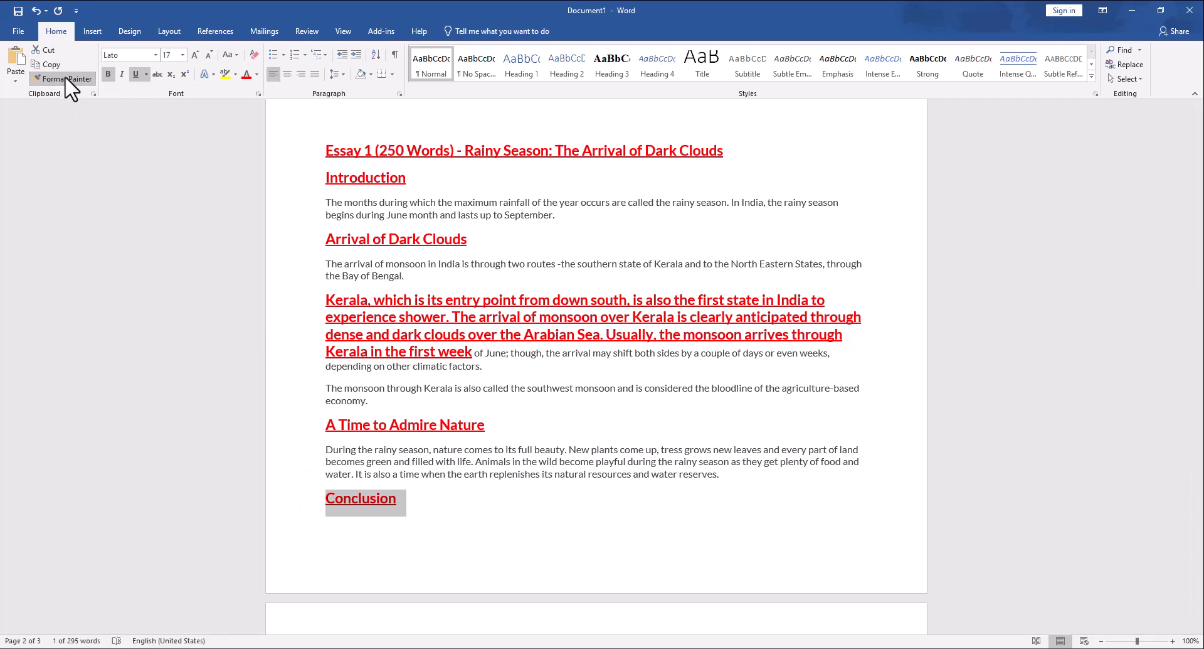
Step: Format the "Introduction" heading with font size 24, the standard Blue font color and italics
click(315, 183)
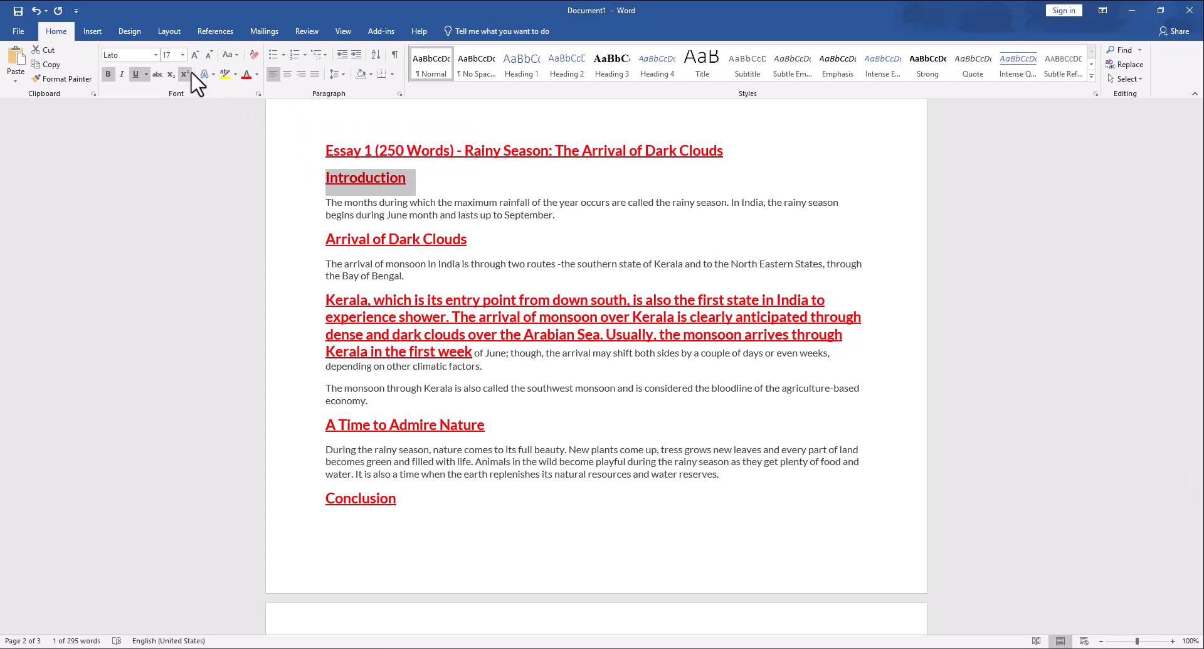
click(183, 55)
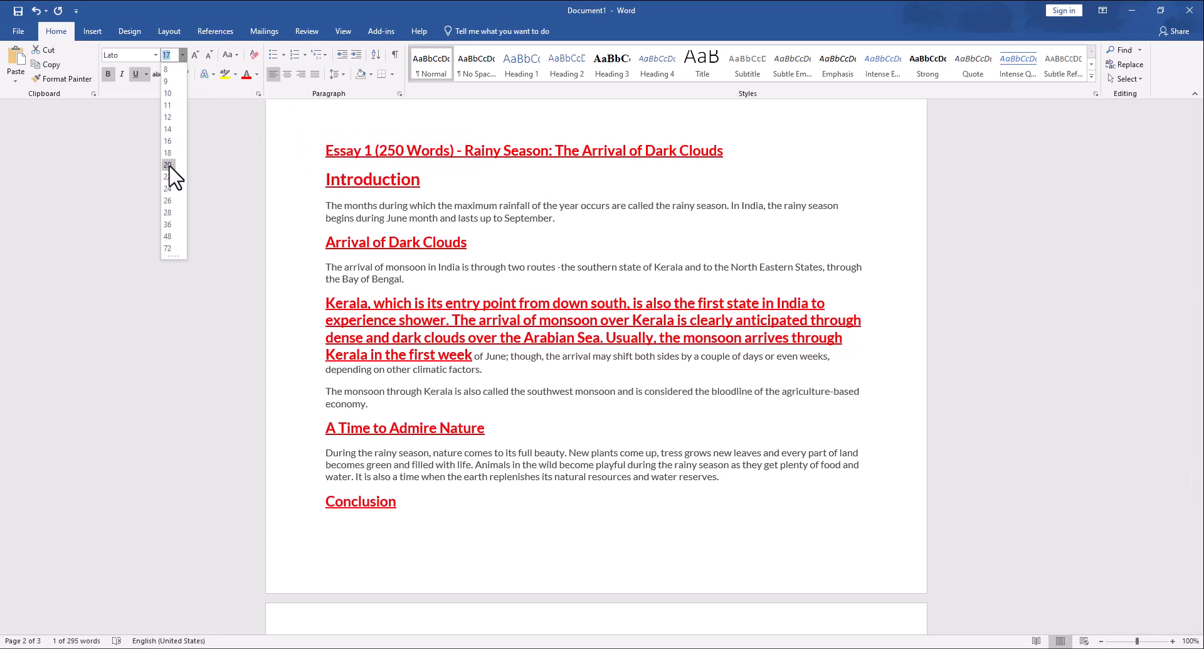
click(168, 189)
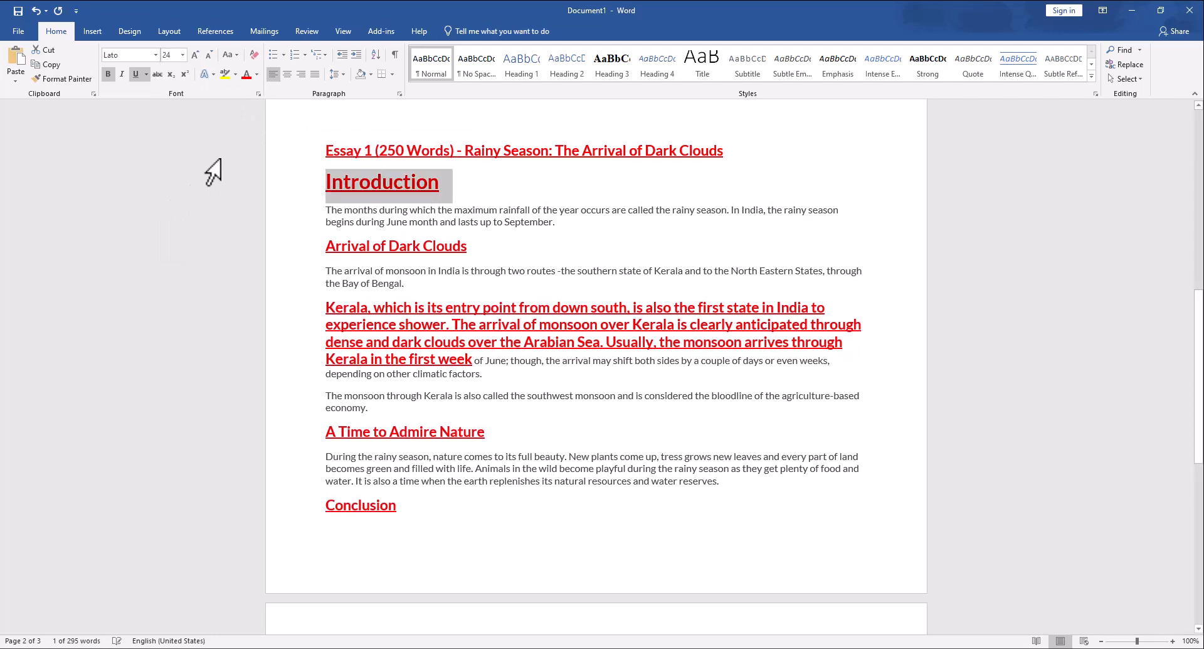
click(256, 74)
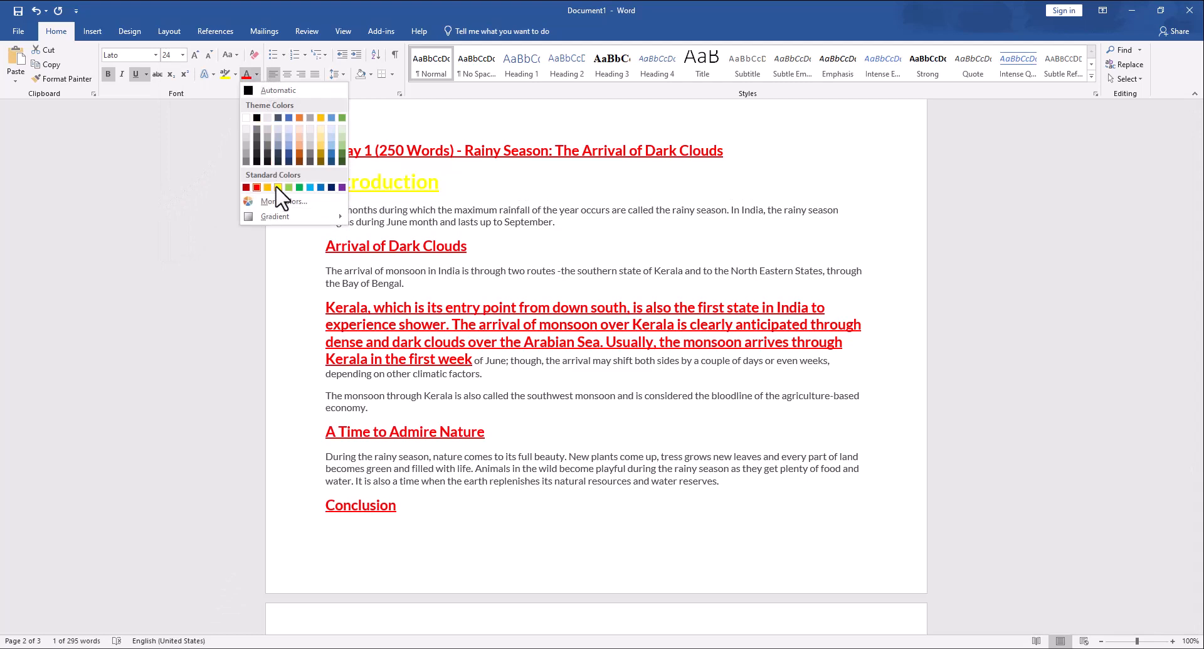
click(321, 187)
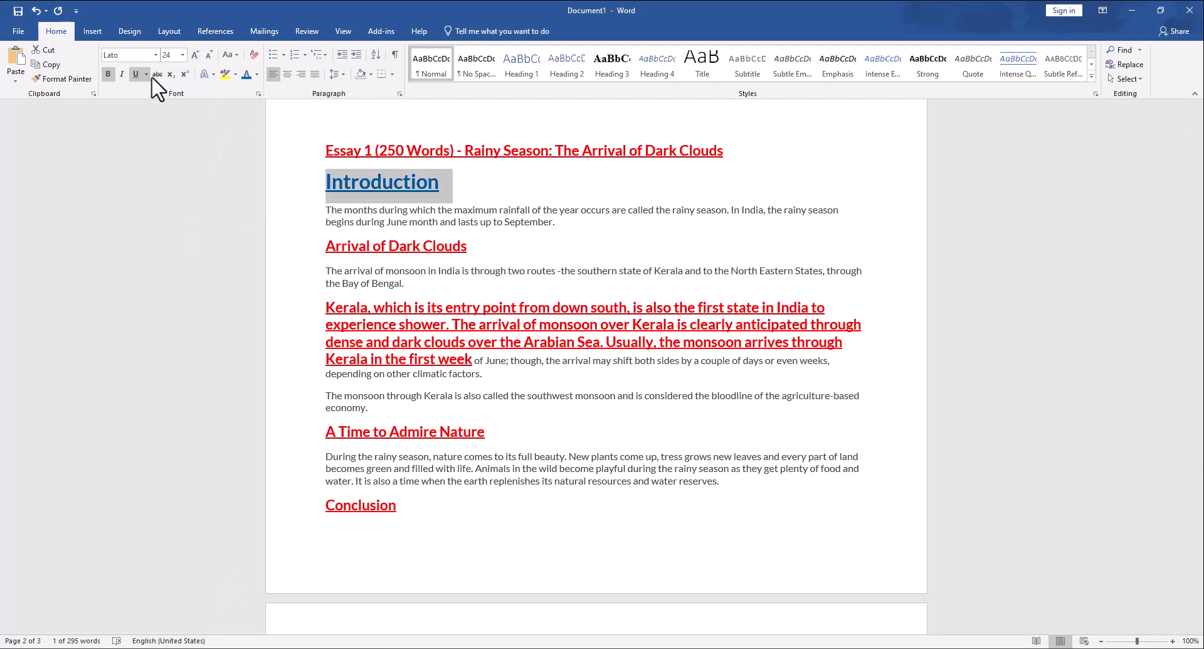
click(122, 74)
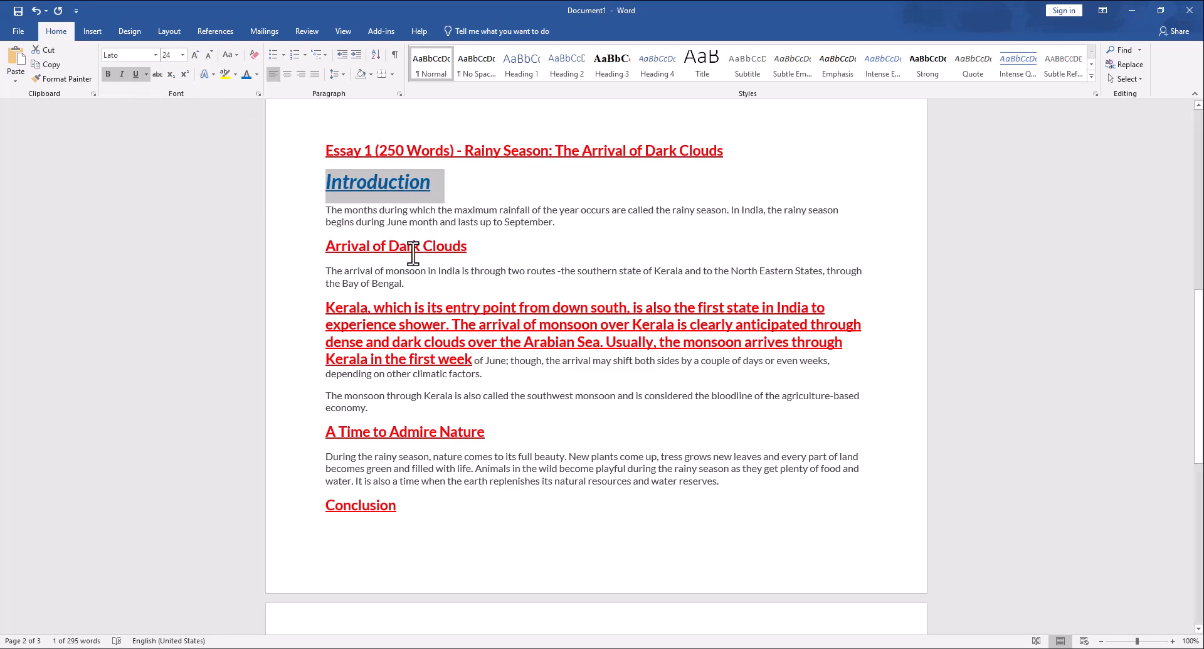
Step: Use Format Painter continuously to apply the "Introduction" formatting to "Arrival of Dark Clouds", the Kerala paragraph through "the first week of" and "A Time to Admire Nature"
click(67, 79)
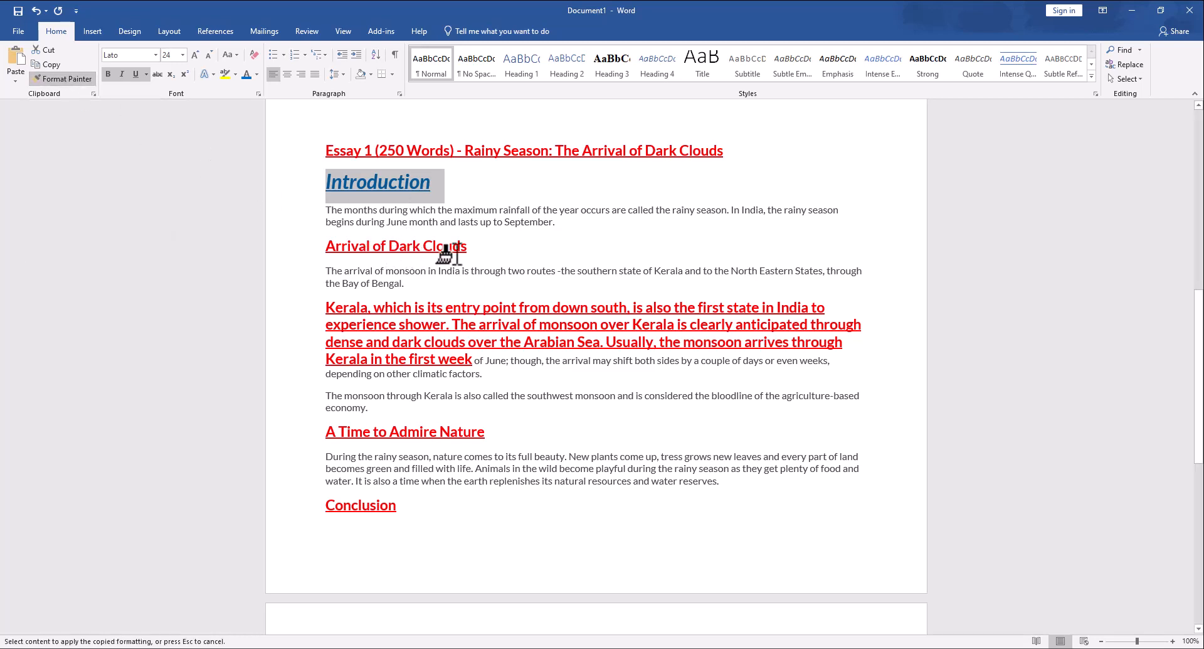
drag(468, 247, 310, 248)
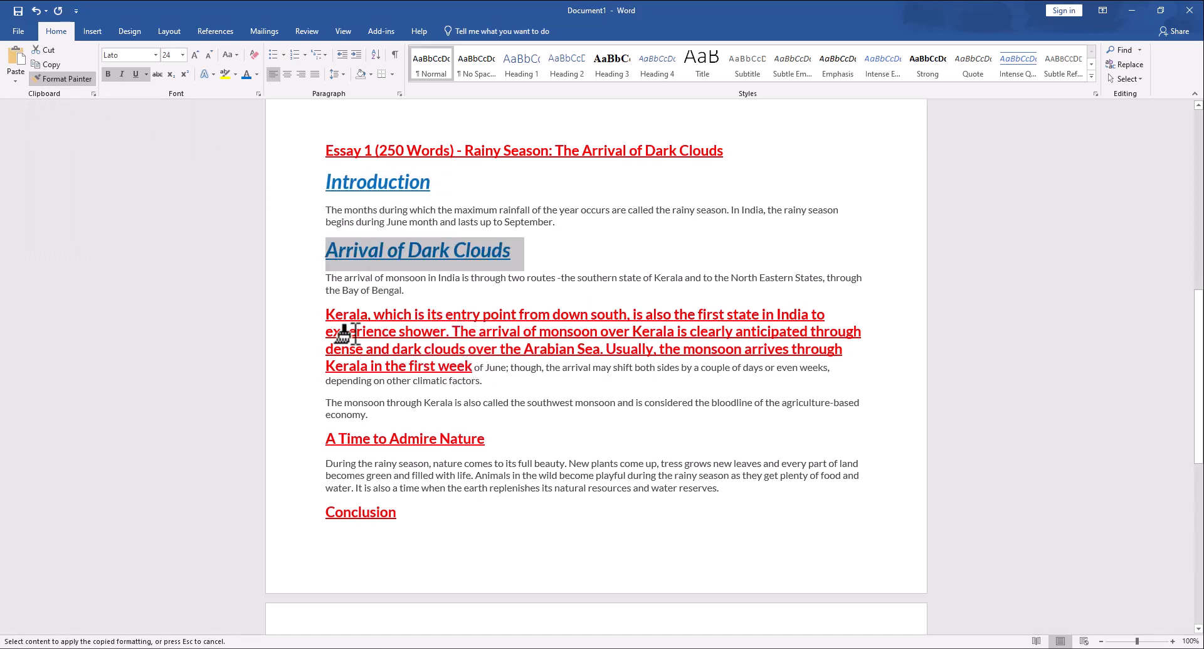
mouse_move(316, 312)
mouse_down()
mouse_move(460, 349)
mouse_move(477, 373)
mouse_up()
drag(317, 492, 476, 506)
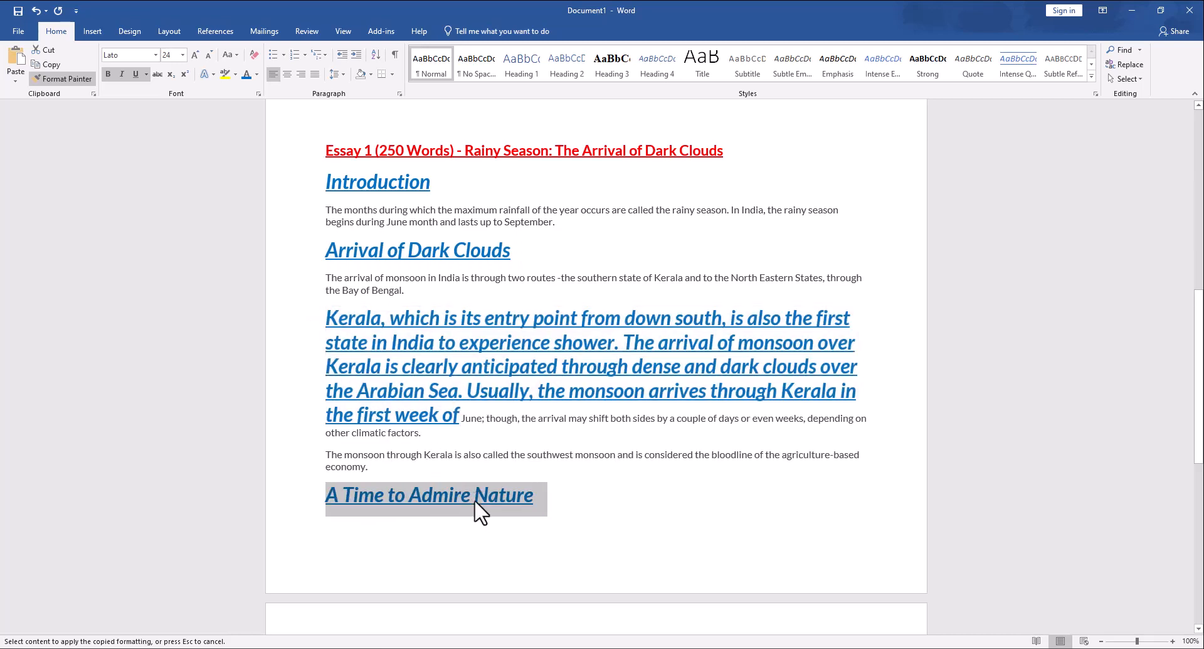
click(67, 80)
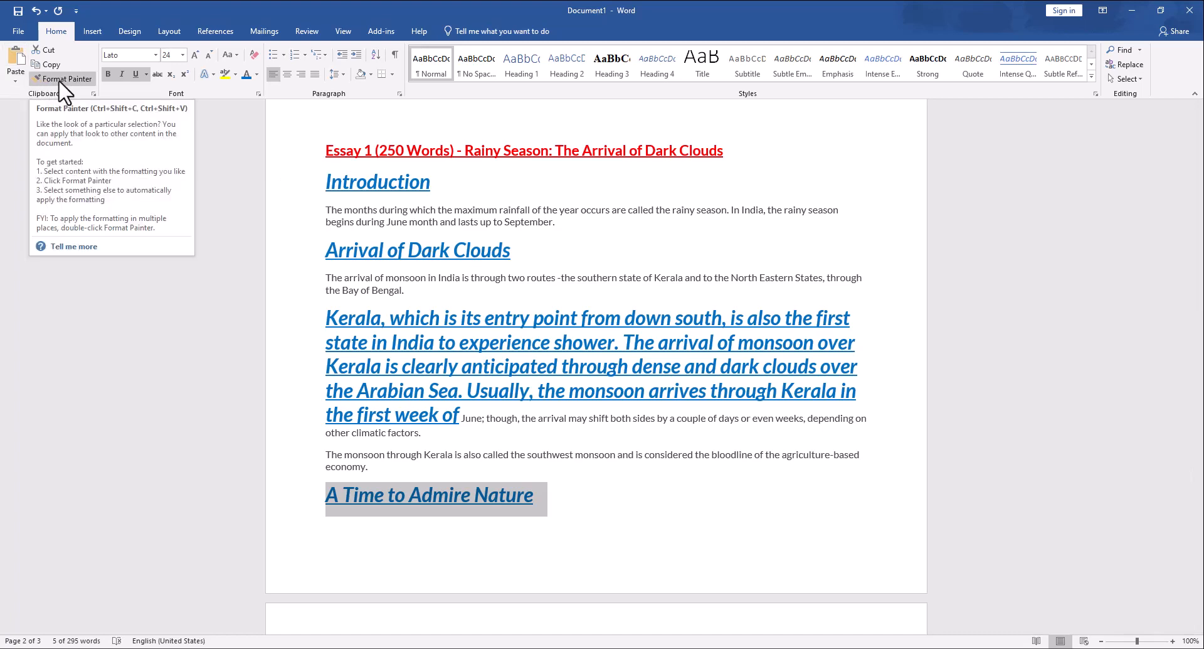
key(ctrl+shift+c)
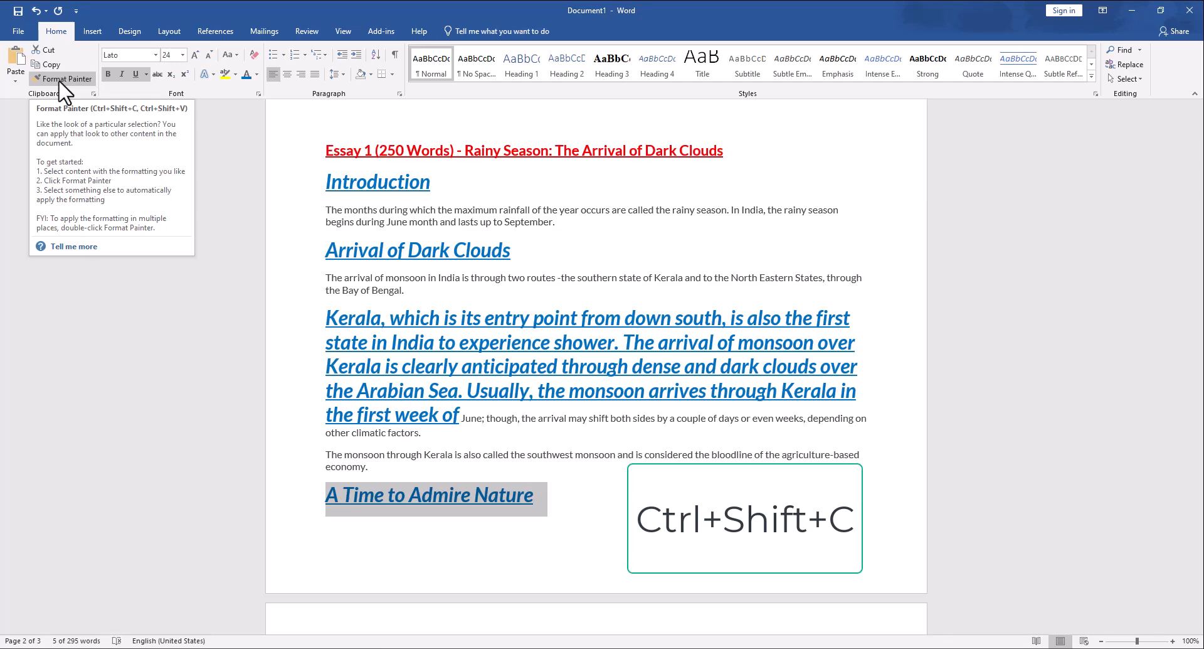
key(ctrl+shift+v)
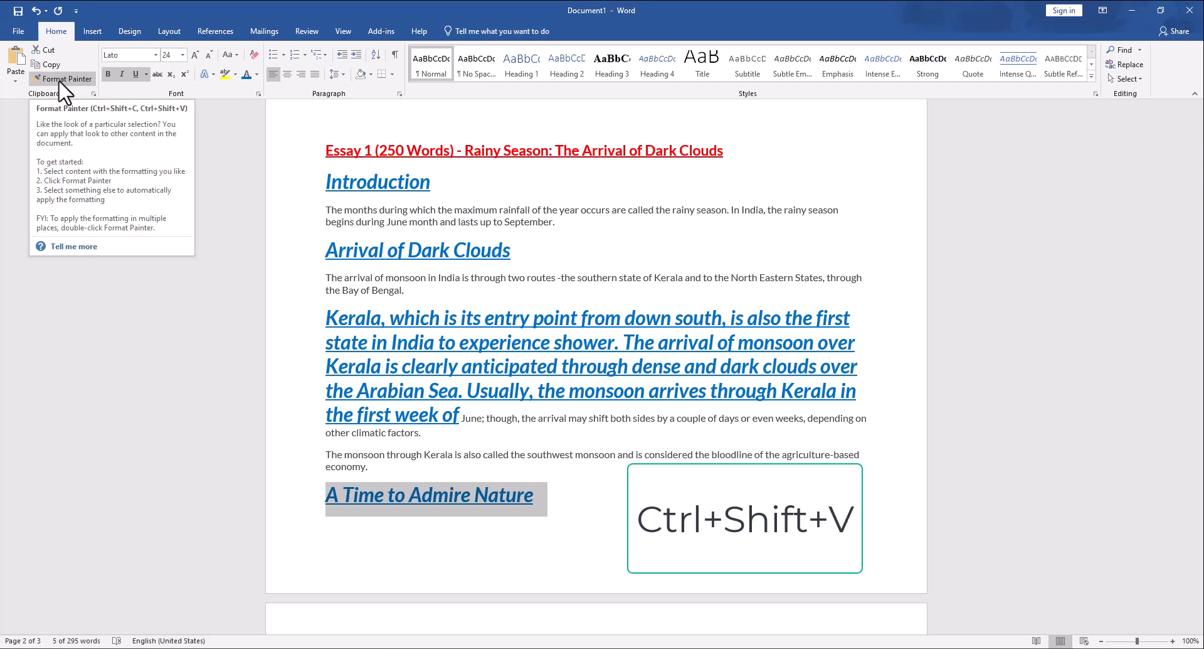
click(476, 228)
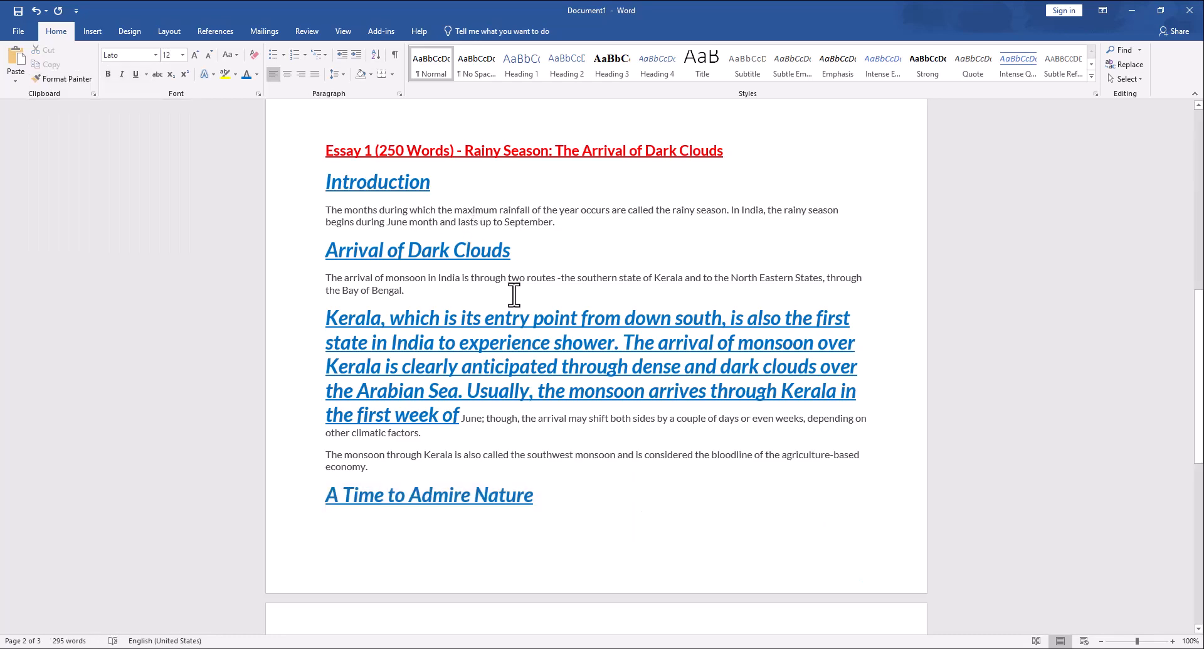
Step: Copy the essay title's formatting and paste only that formatting onto the "Introduction" heading
click(355, 153)
drag(434, 184, 320, 176)
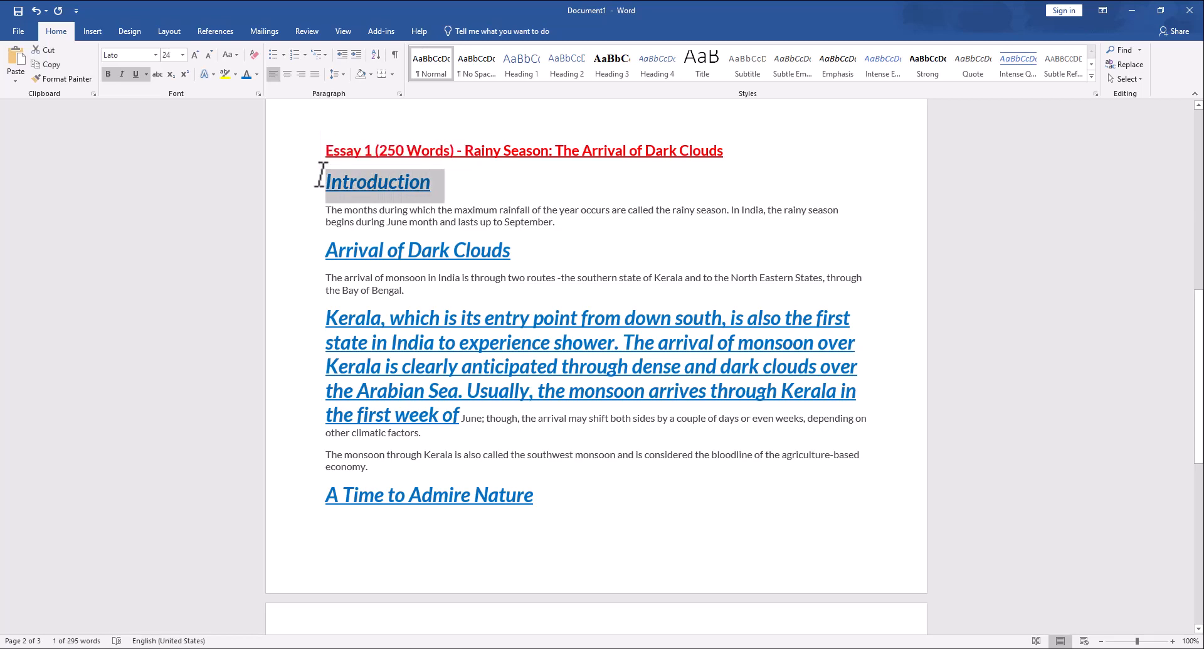
key(ctrl+shift+v)
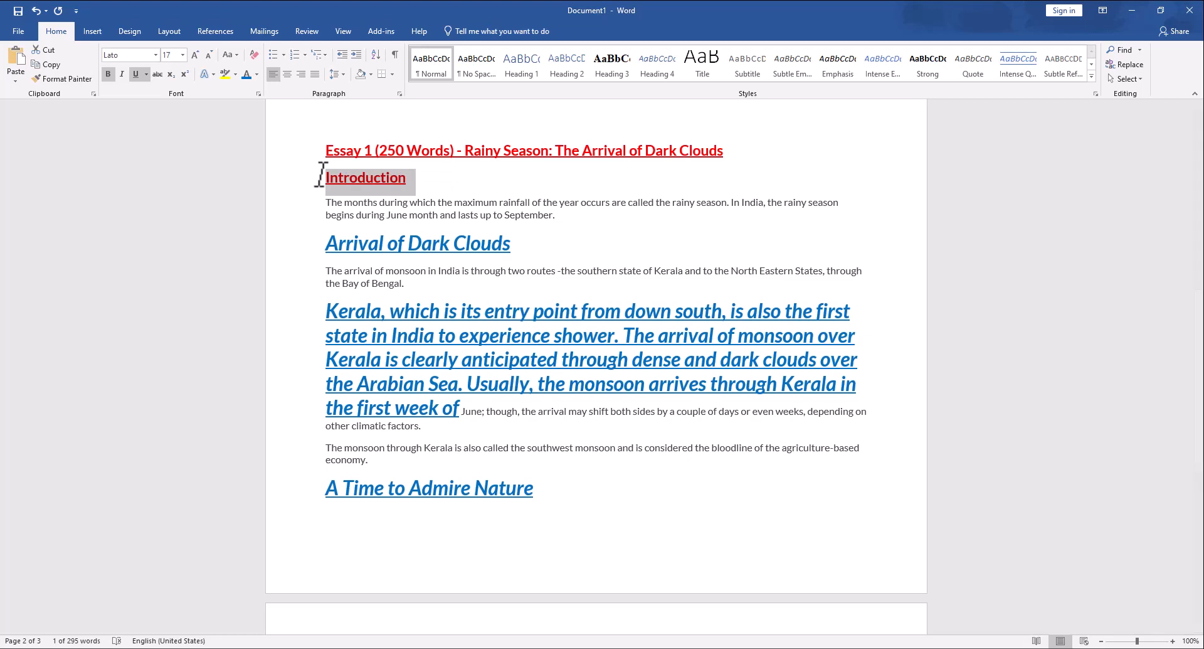
click(366, 178)
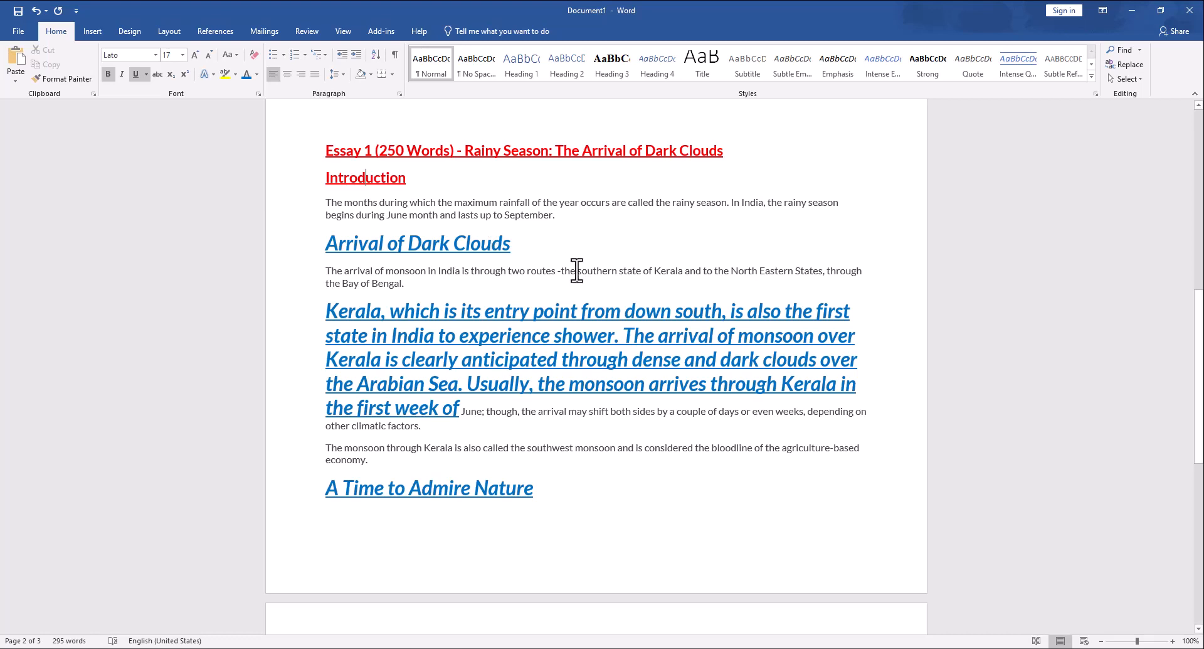
Step: Paste the copied essay title formatting onto the "Arrival of Dark Clouds" heading
drag(511, 244, 345, 243)
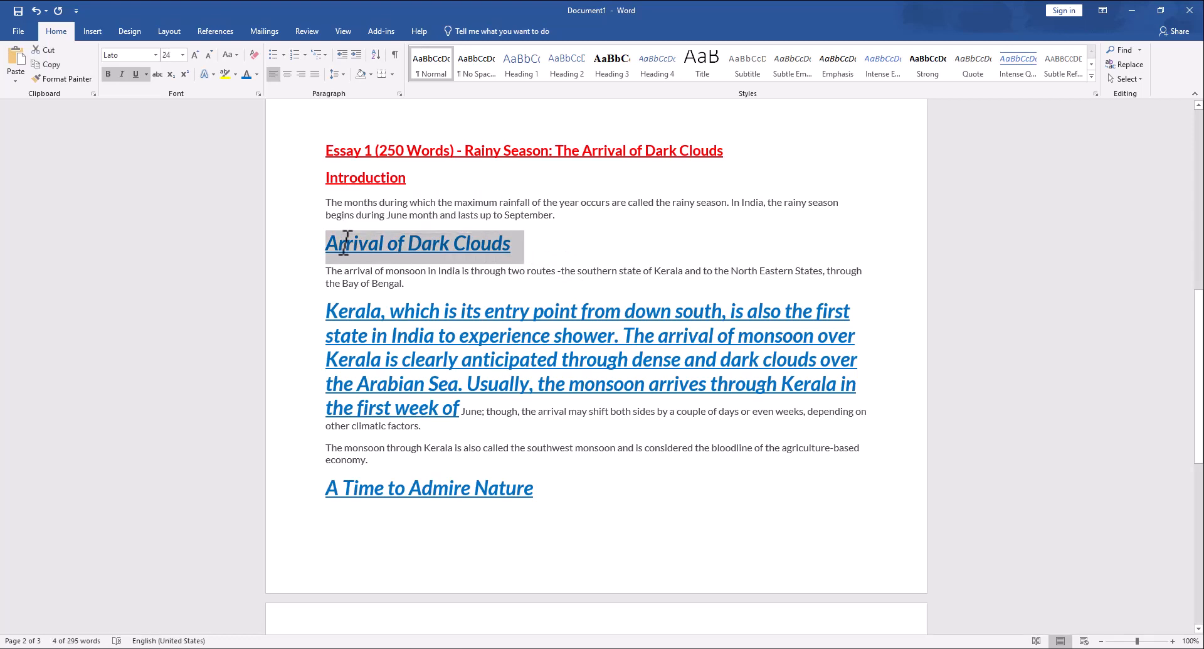
key(ctrl+shift+v)
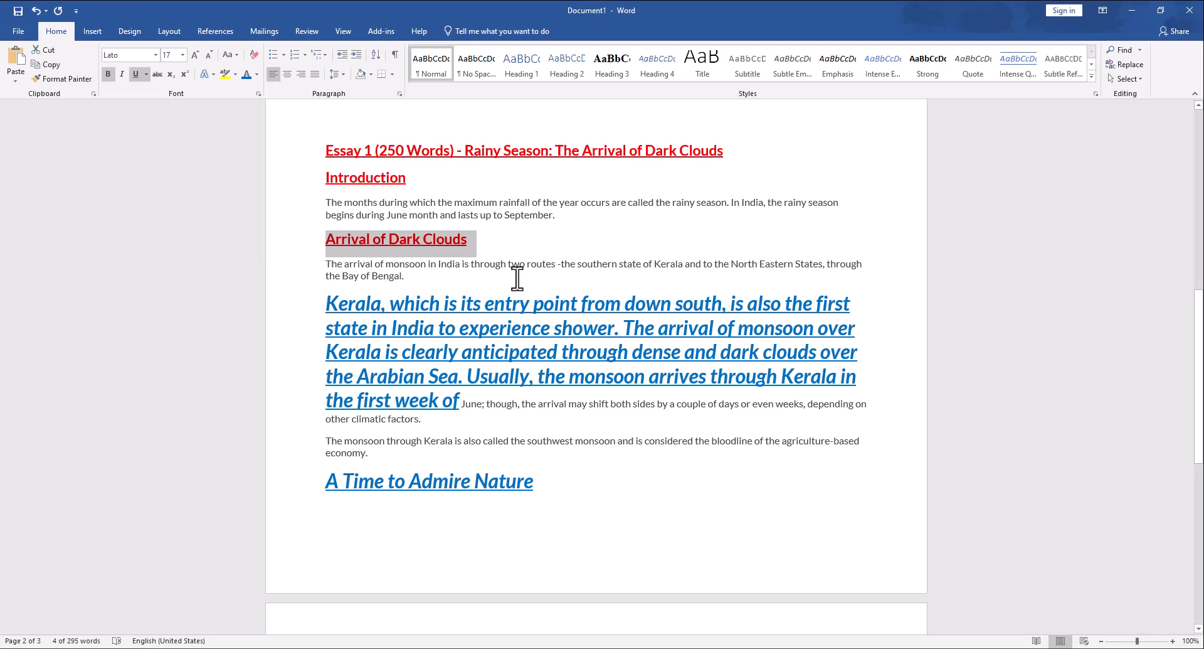
click(485, 240)
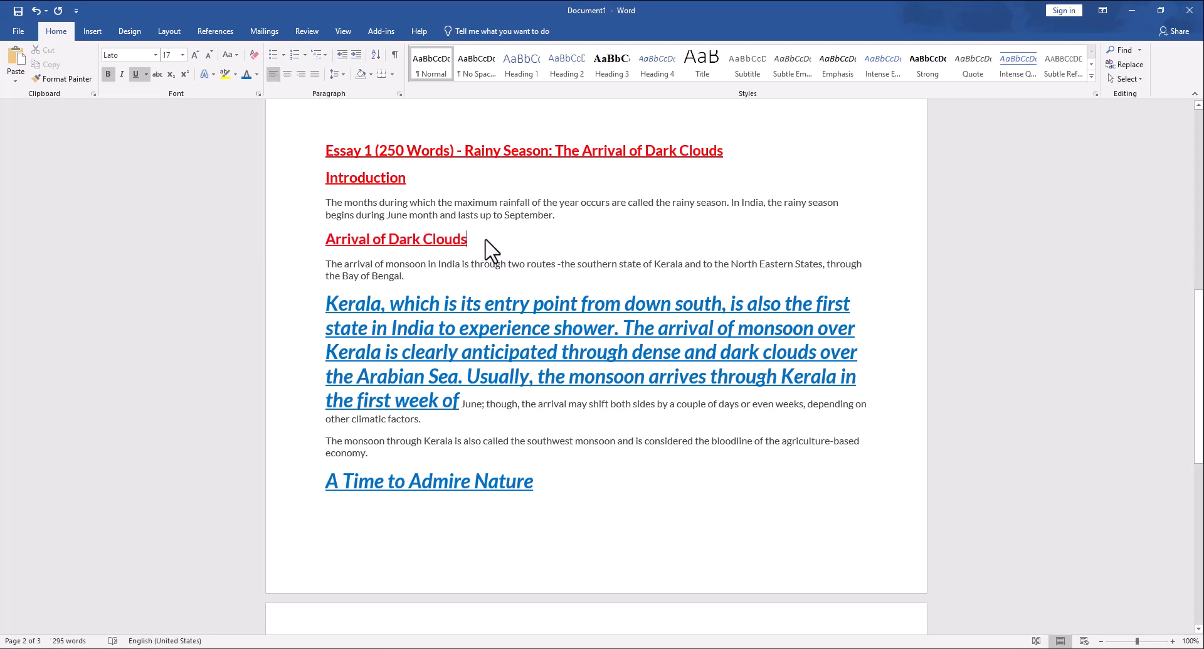